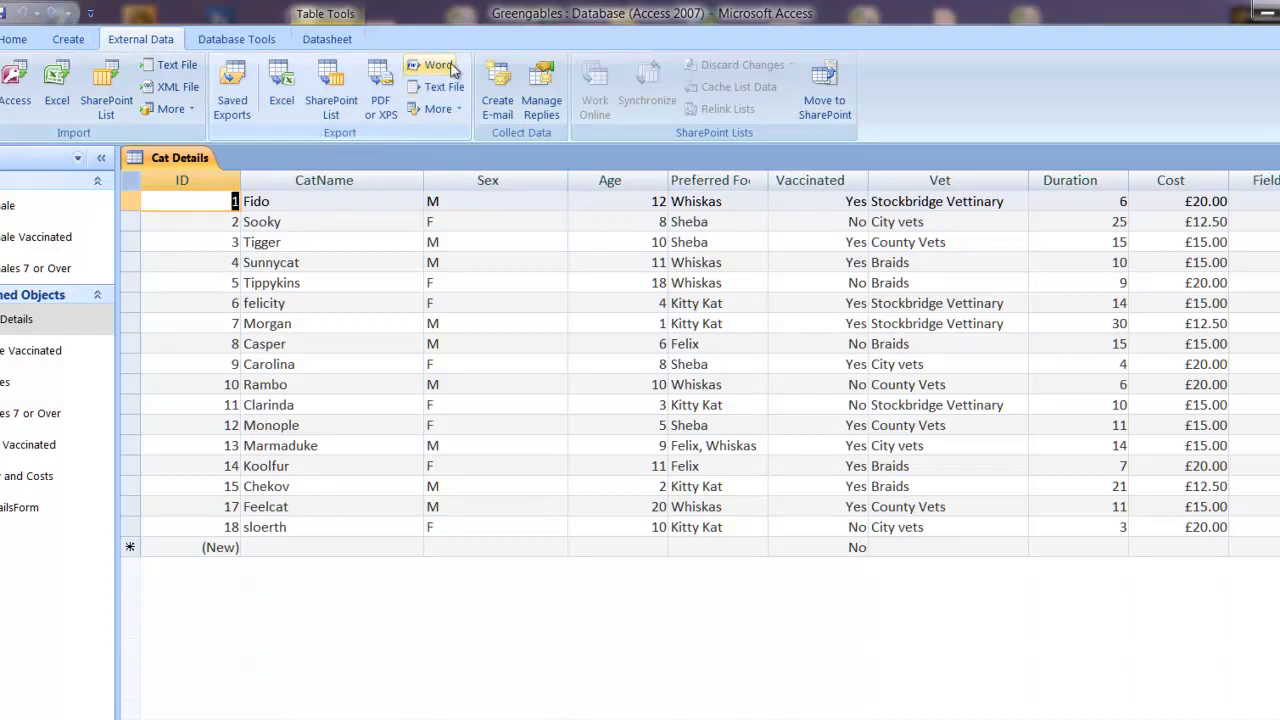
- Export the Cat Details table to Cat Details.rtf, opening it after export and replacing the existing file, without saving the export steps
left_click(455, 109)
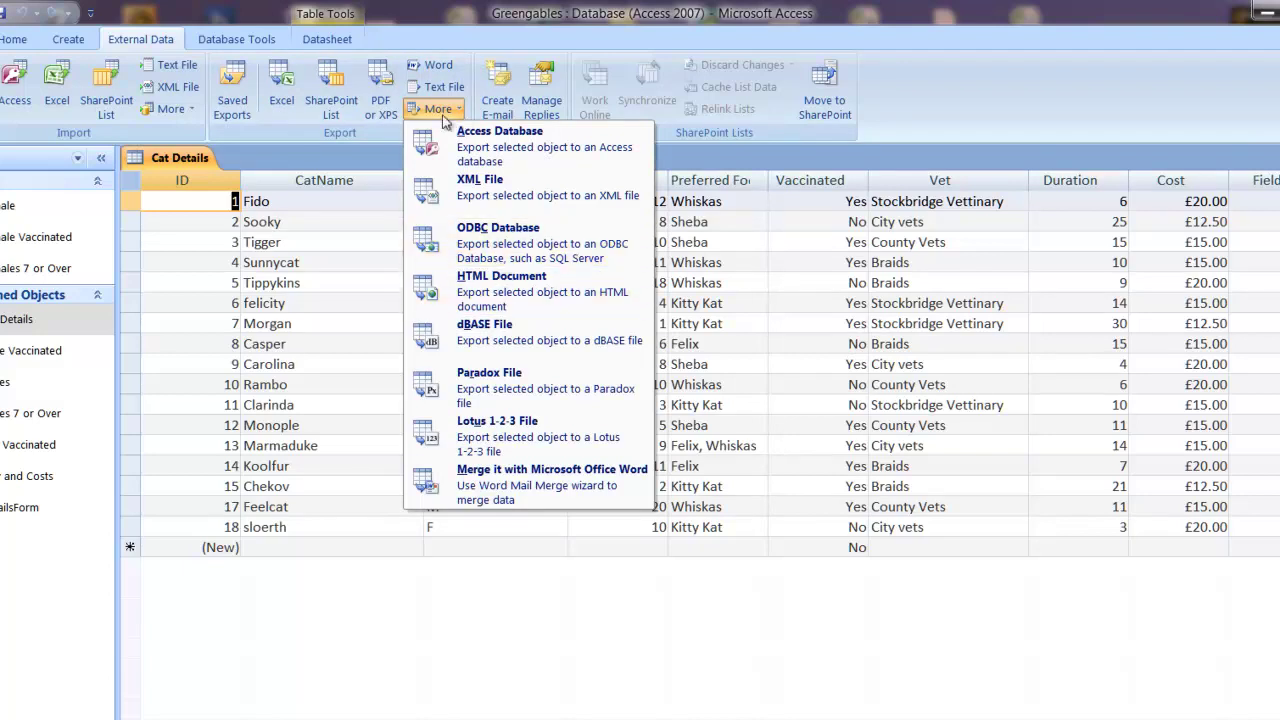
left_click(455, 109)
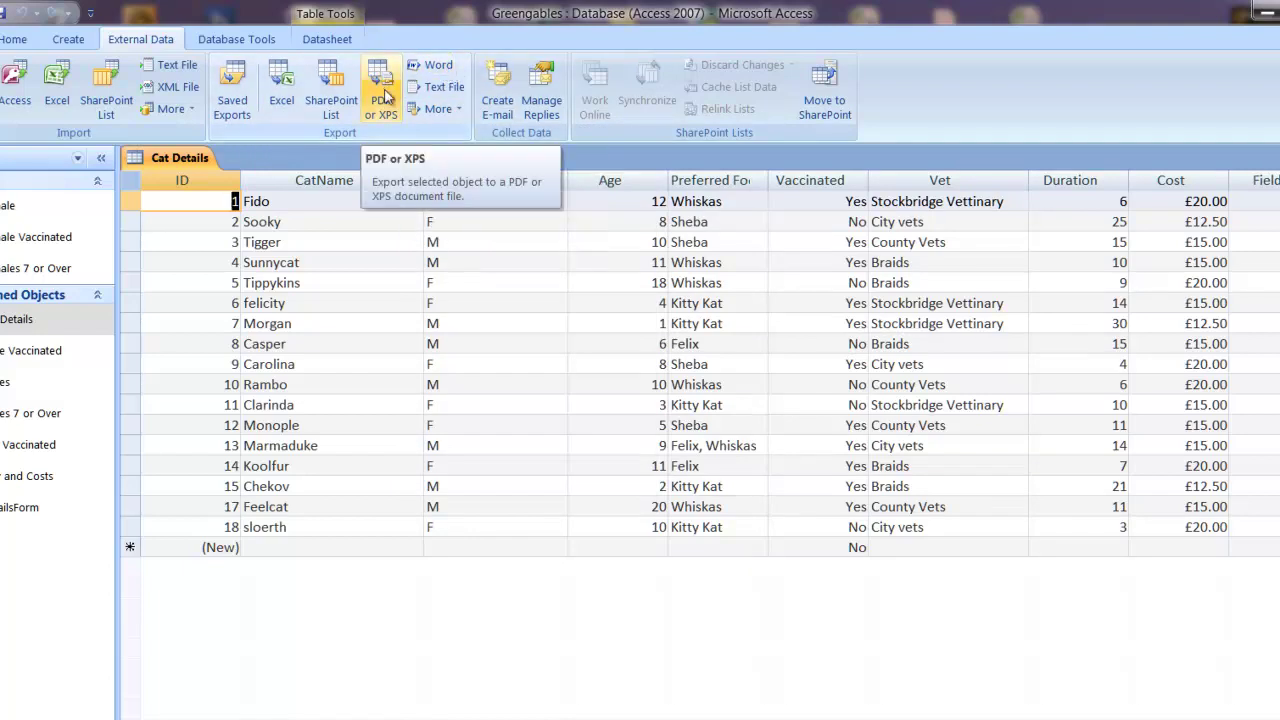
left_click(437, 65)
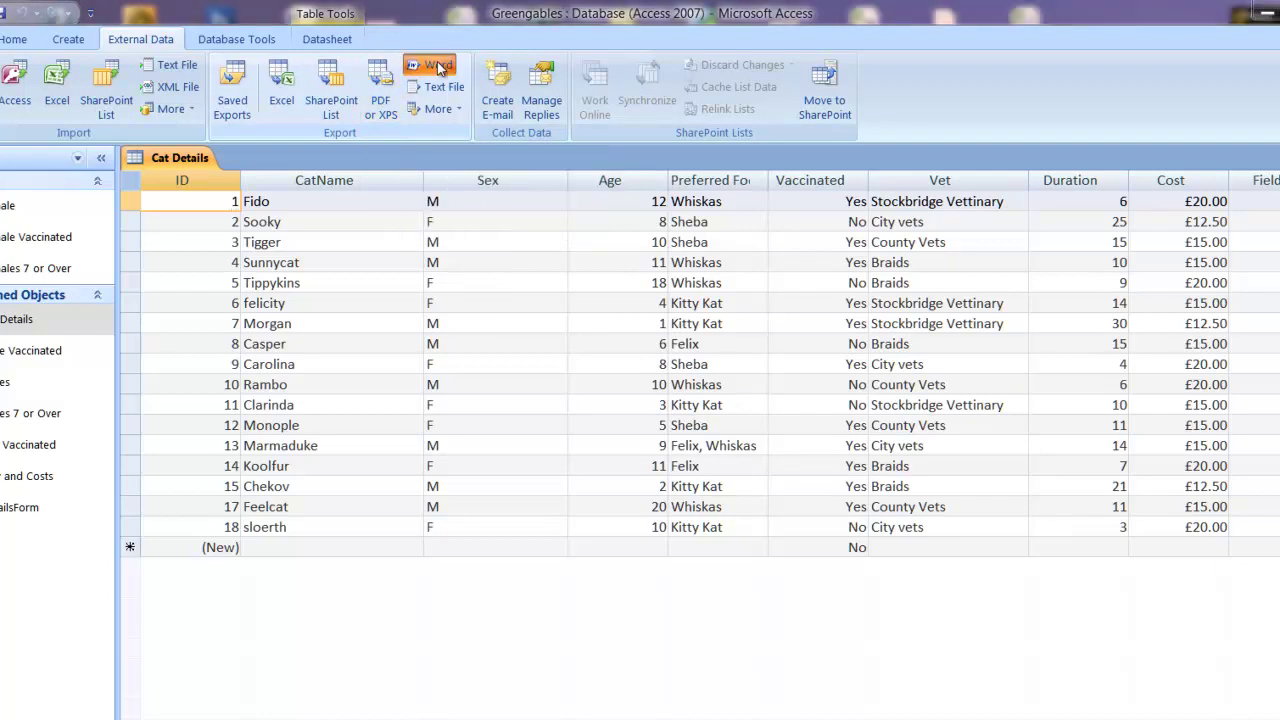
left_click_drag(417, 145, 415, 85)
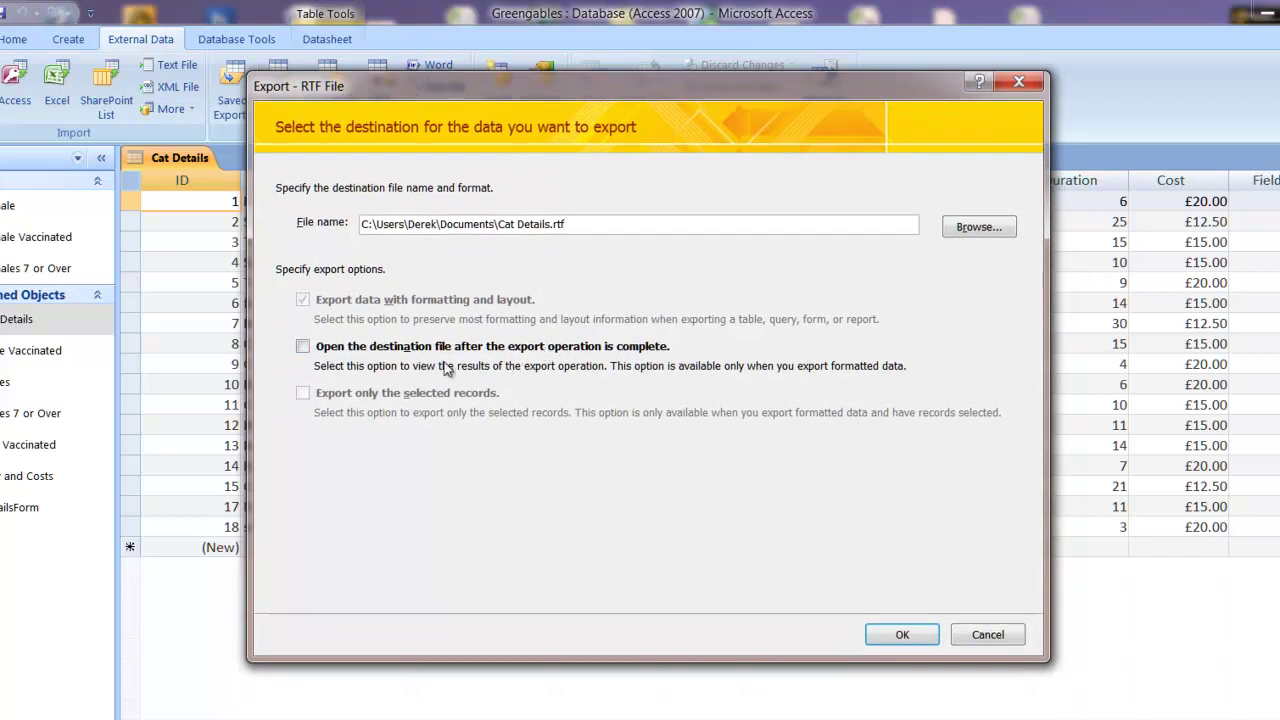
left_click(303, 347)
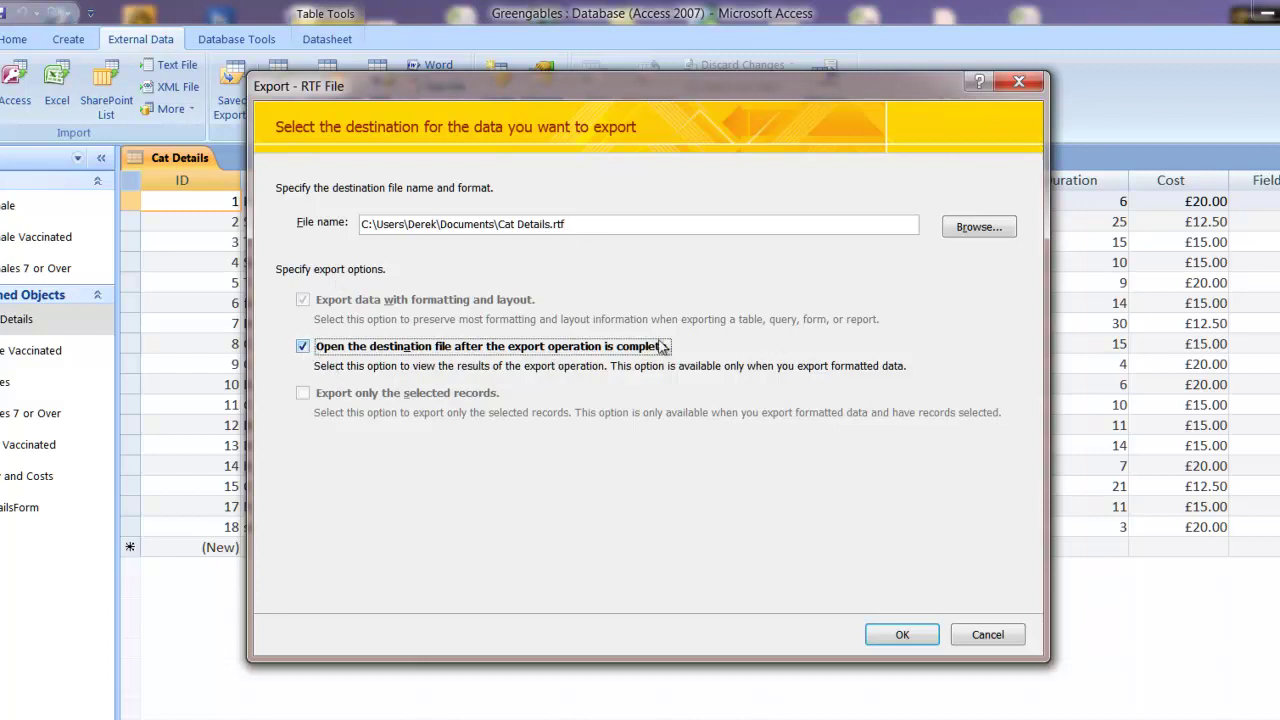
left_click(900, 632)
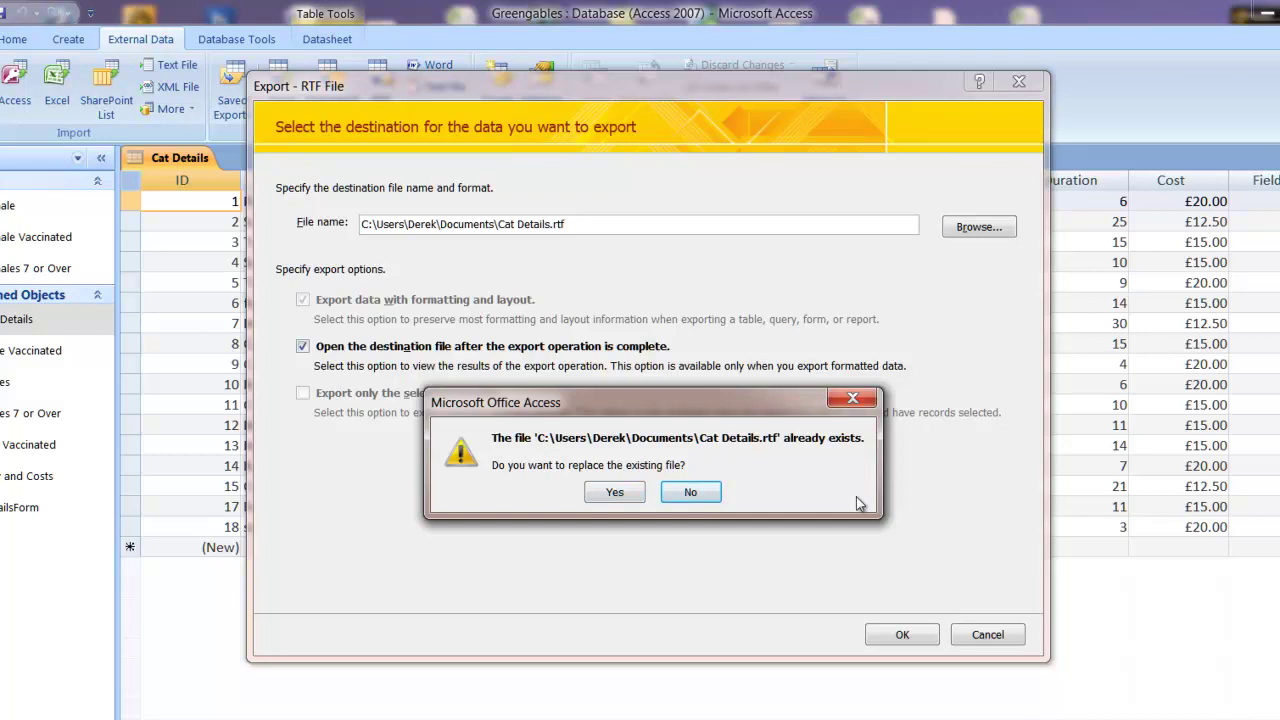
left_click(614, 492)
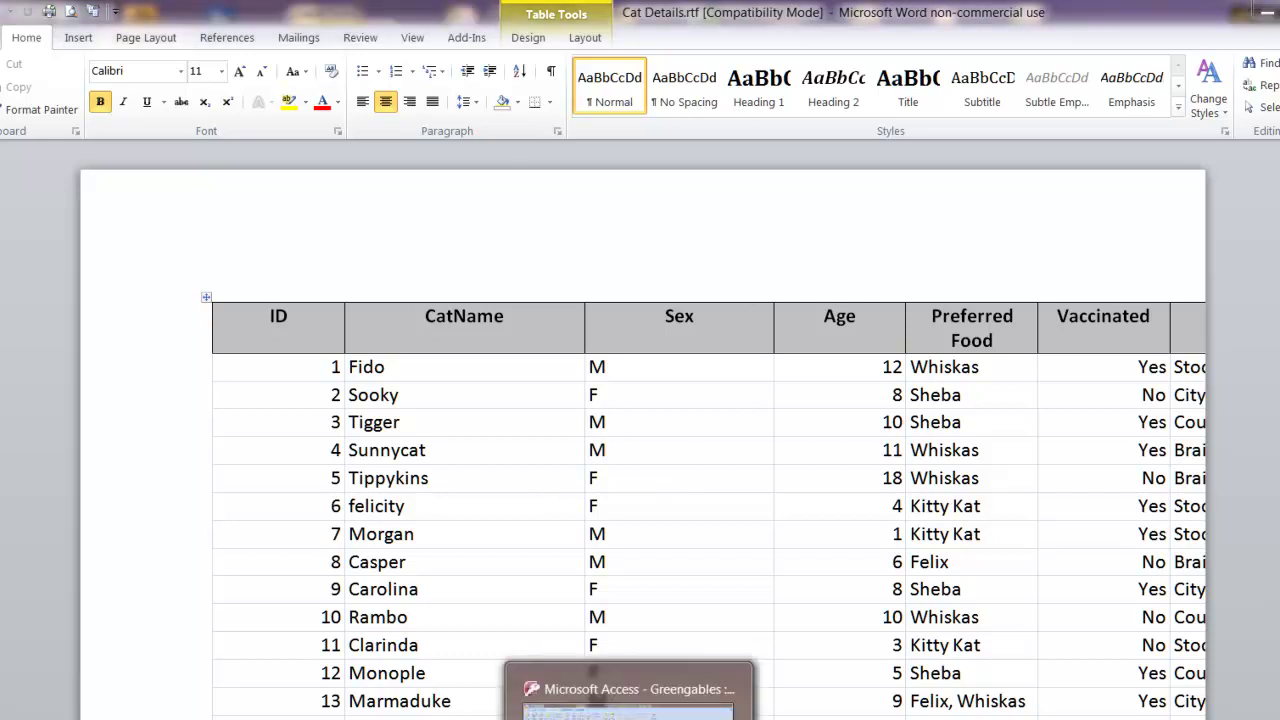
left_click(628, 700)
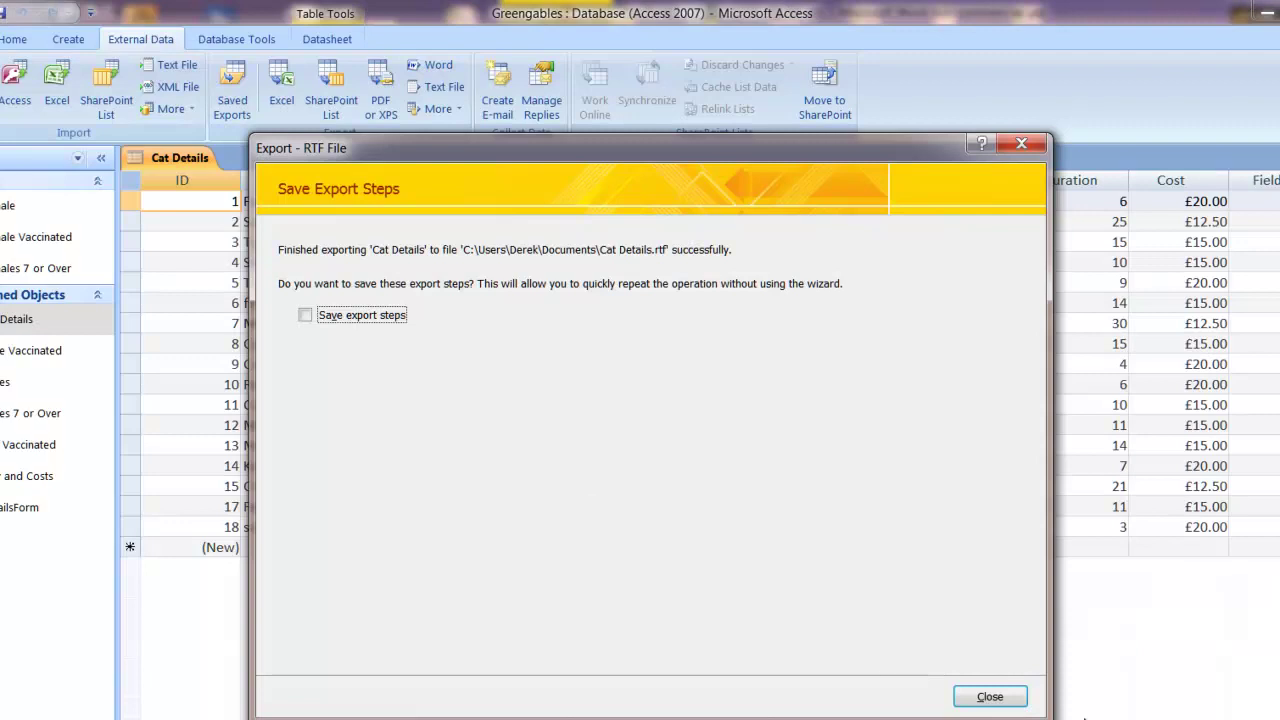
left_click(1010, 697)
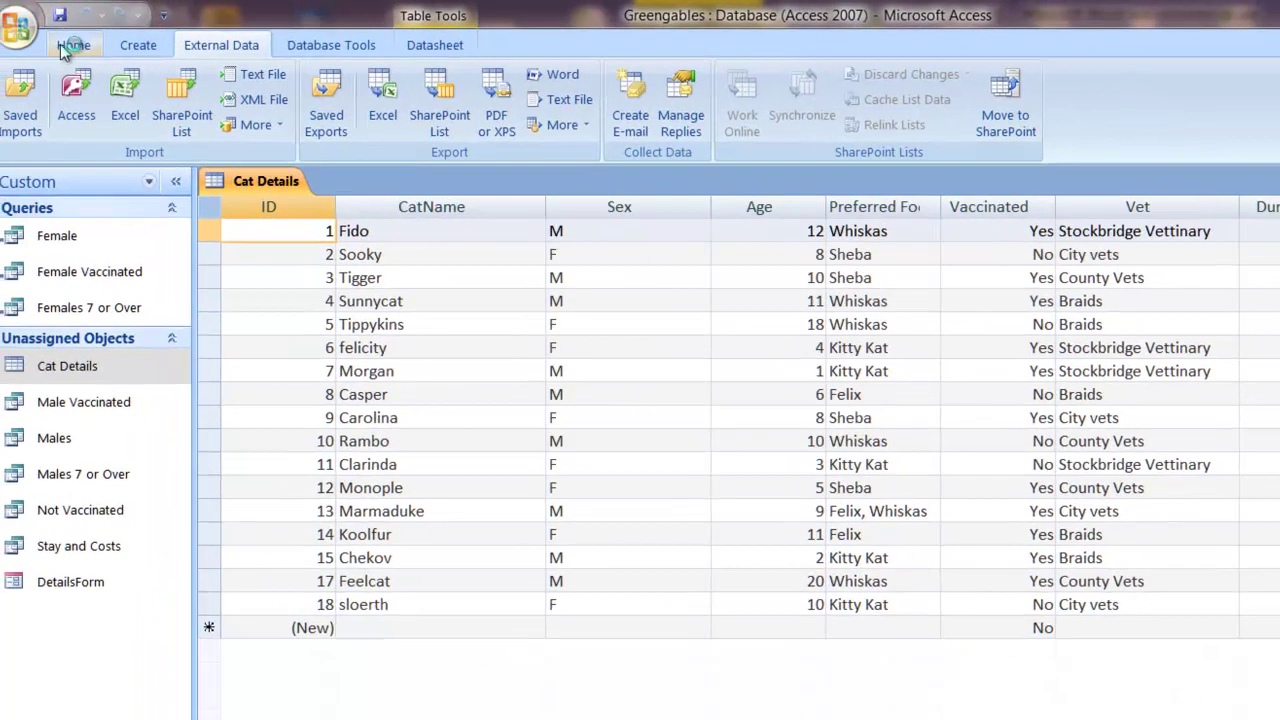
- Inspect the Cat Details table's field names and data types in Design View and return to Datasheet View
left_click(12, 39)
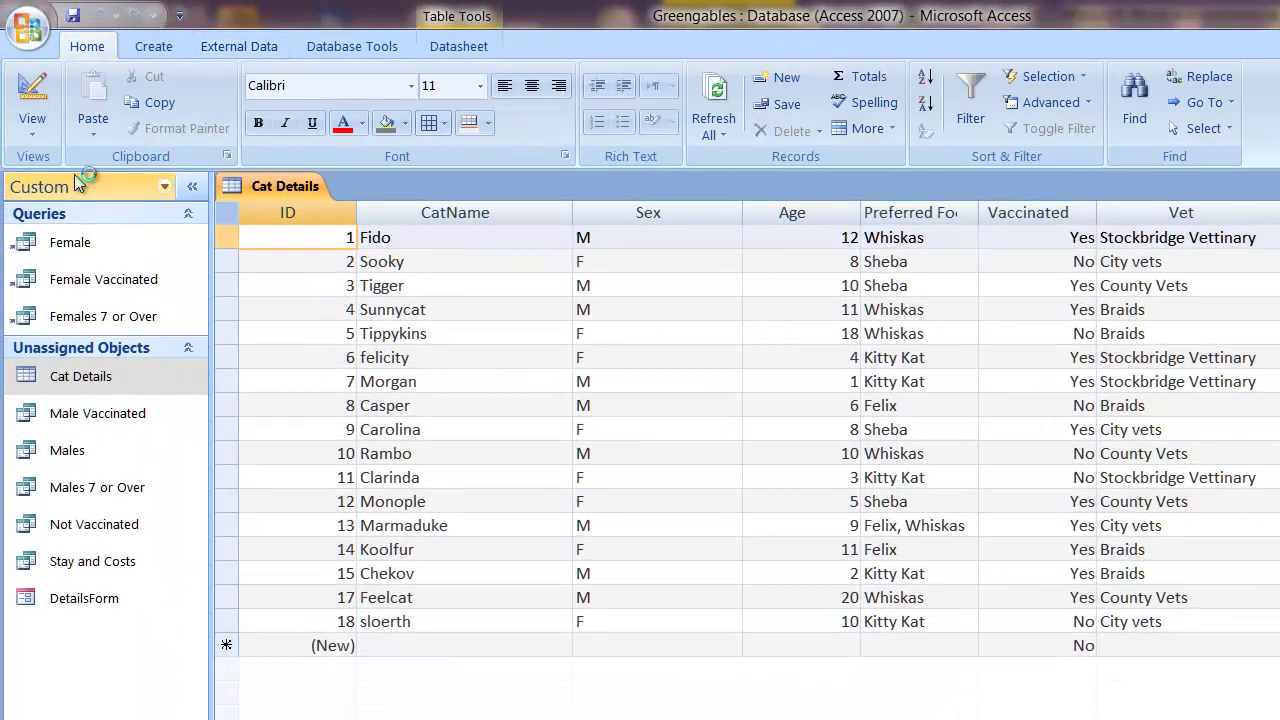
left_click(32, 95)
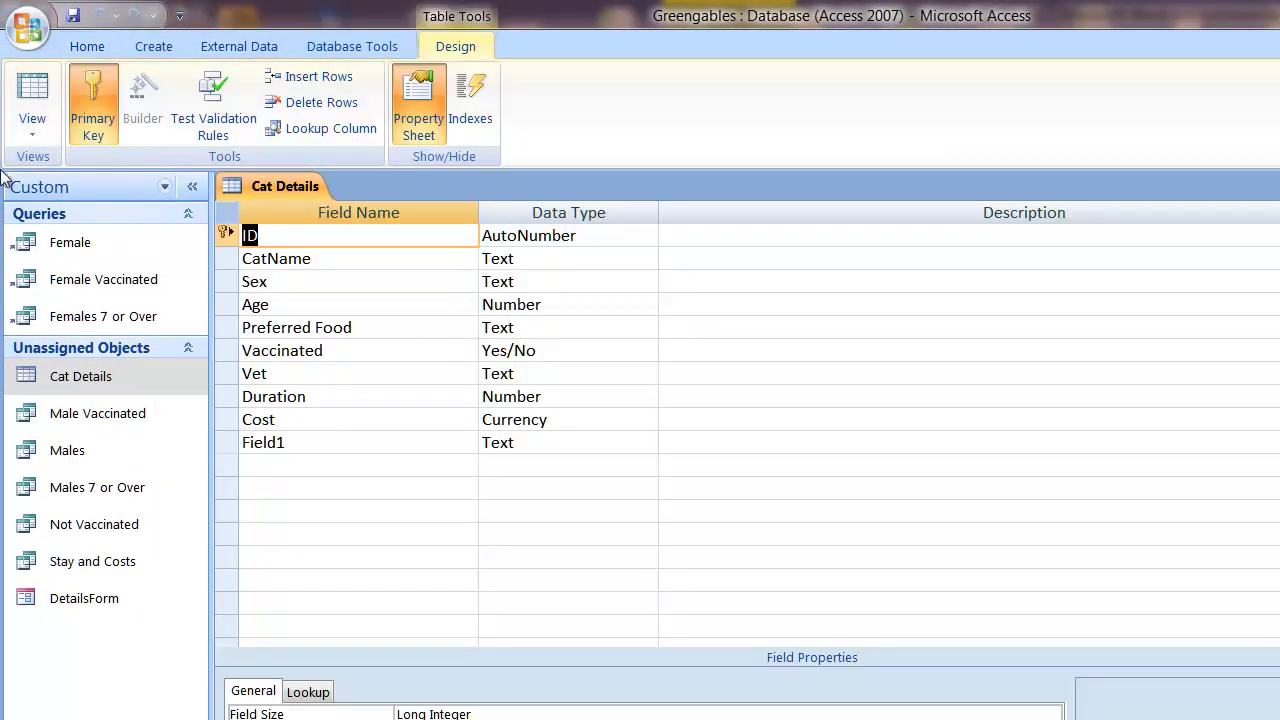
left_click(30, 138)
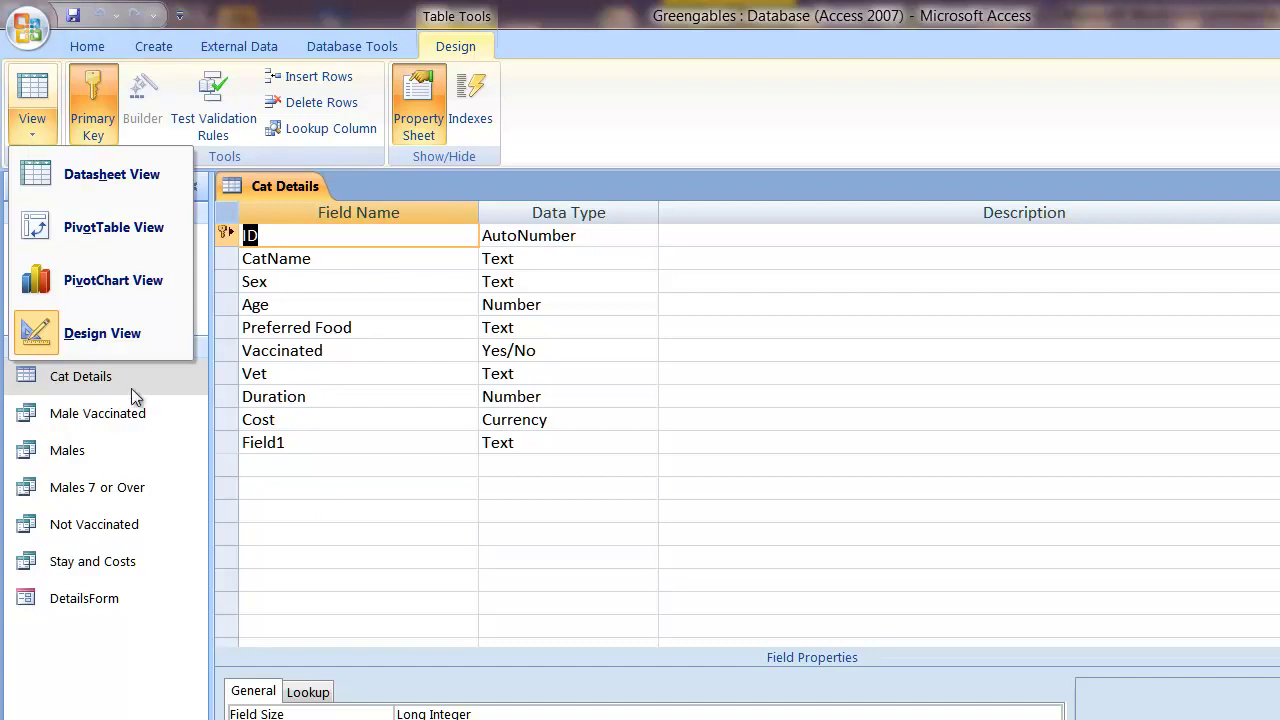
left_click(481, 437)
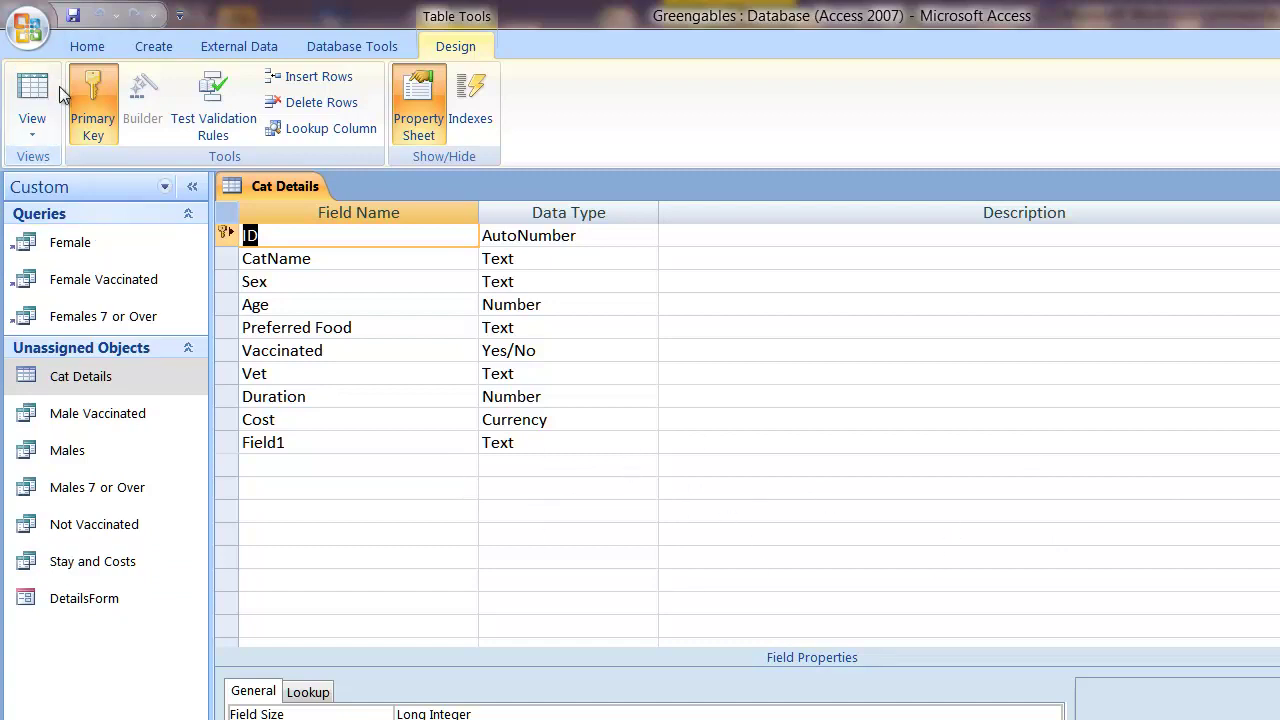
left_click(38, 141)
left_click(76, 180)
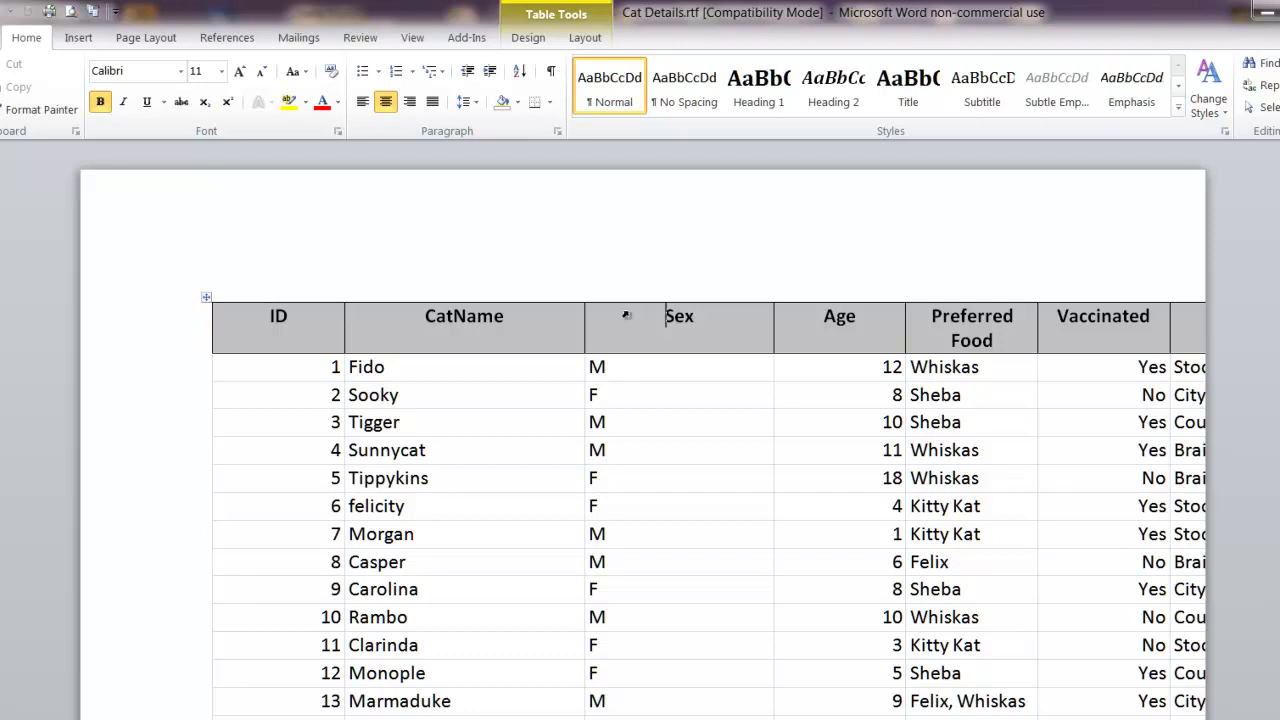
- In the exported Cat Details.rtf document in Word, fit the whole table to the page width with AutoFit Window
left_click(494, 315)
left_click(300, 316)
left_click(1040, 340)
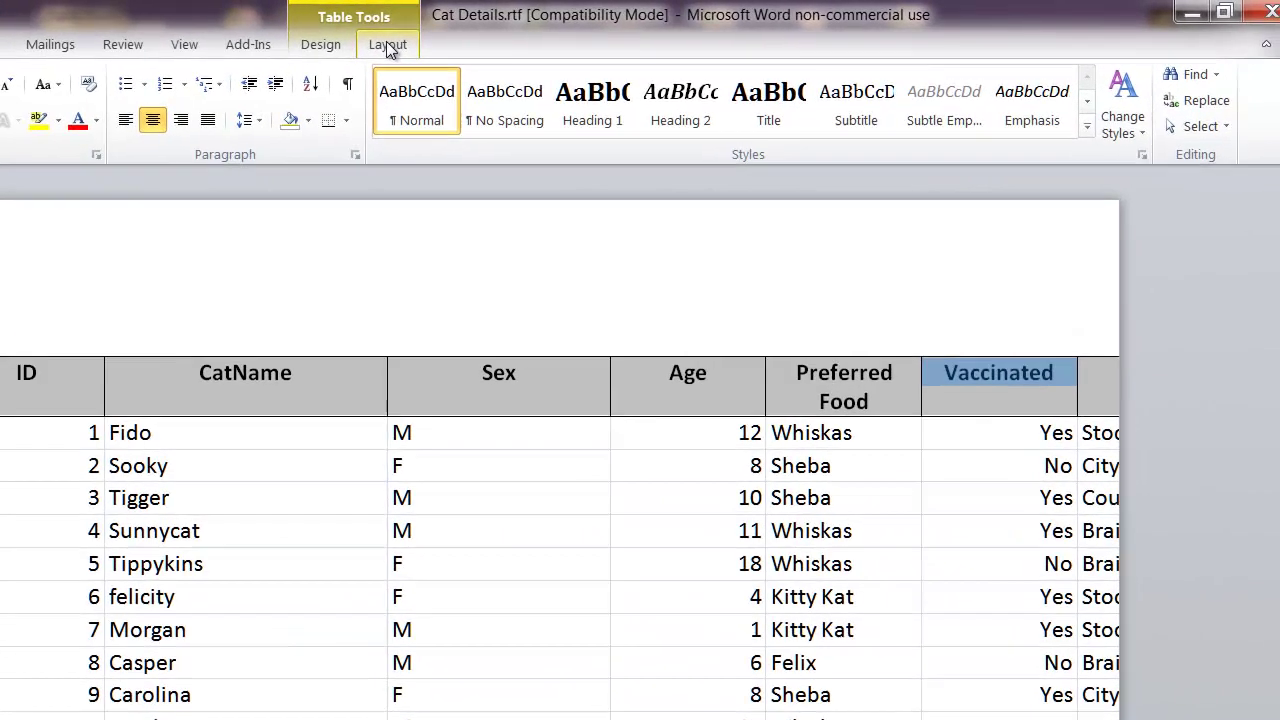
left_click(585, 38)
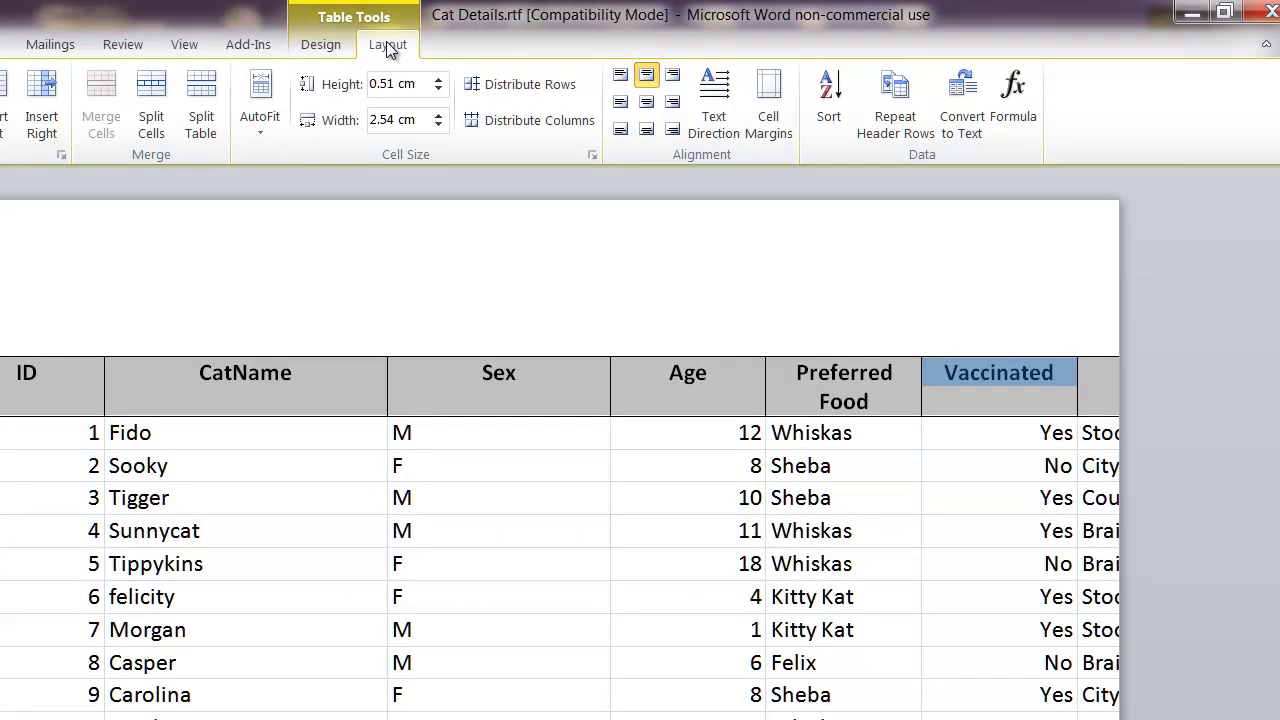
left_click(260, 134)
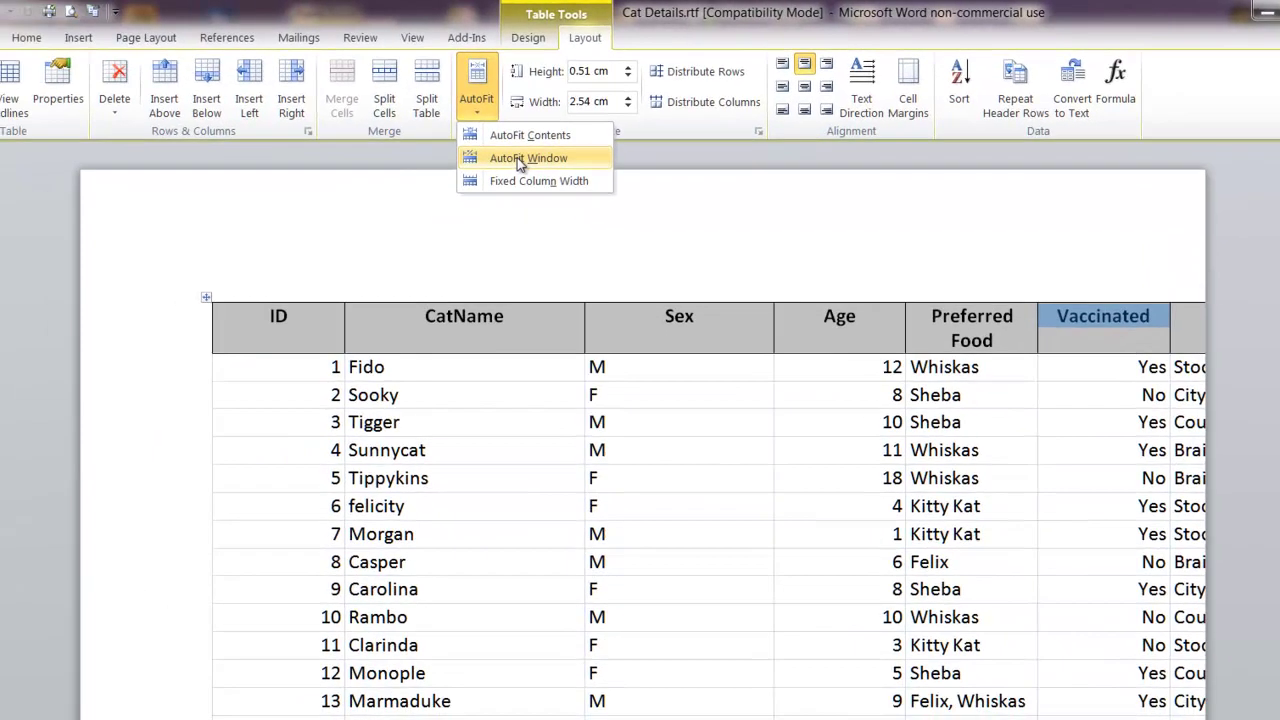
left_click(307, 185)
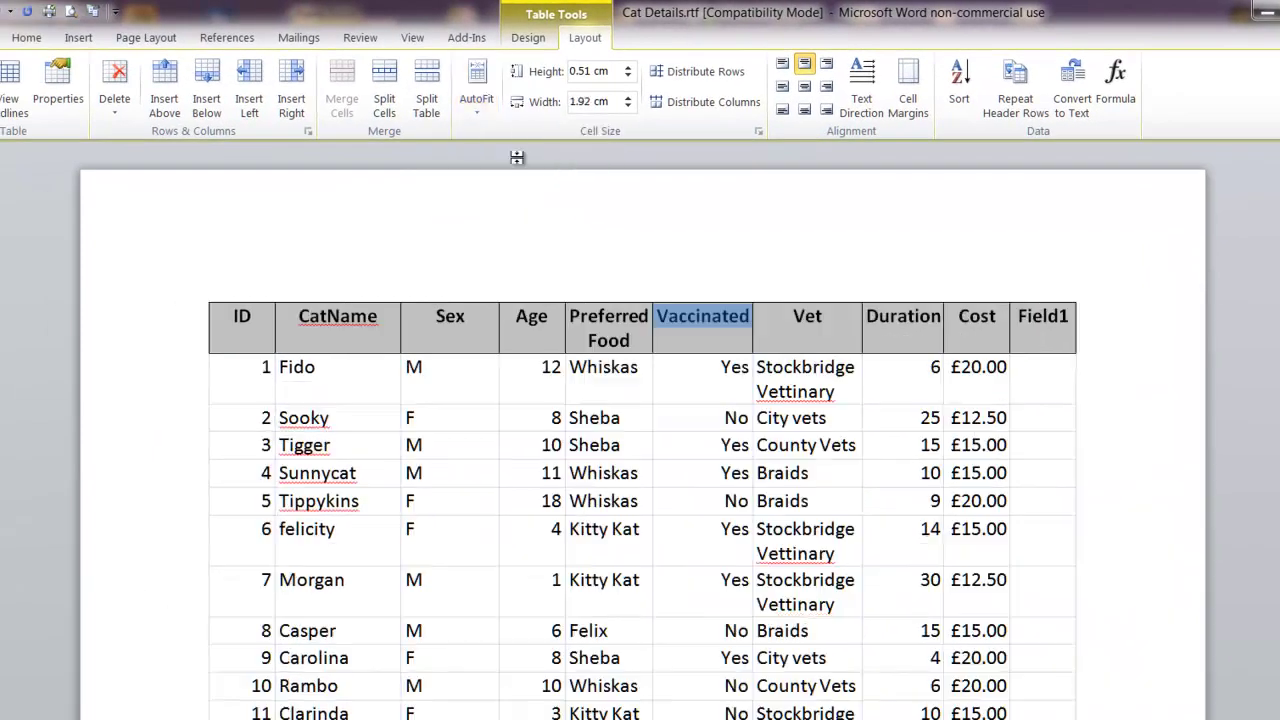
- Delete the empty Field1 column from the table
scroll(519, 245, "down", 5)
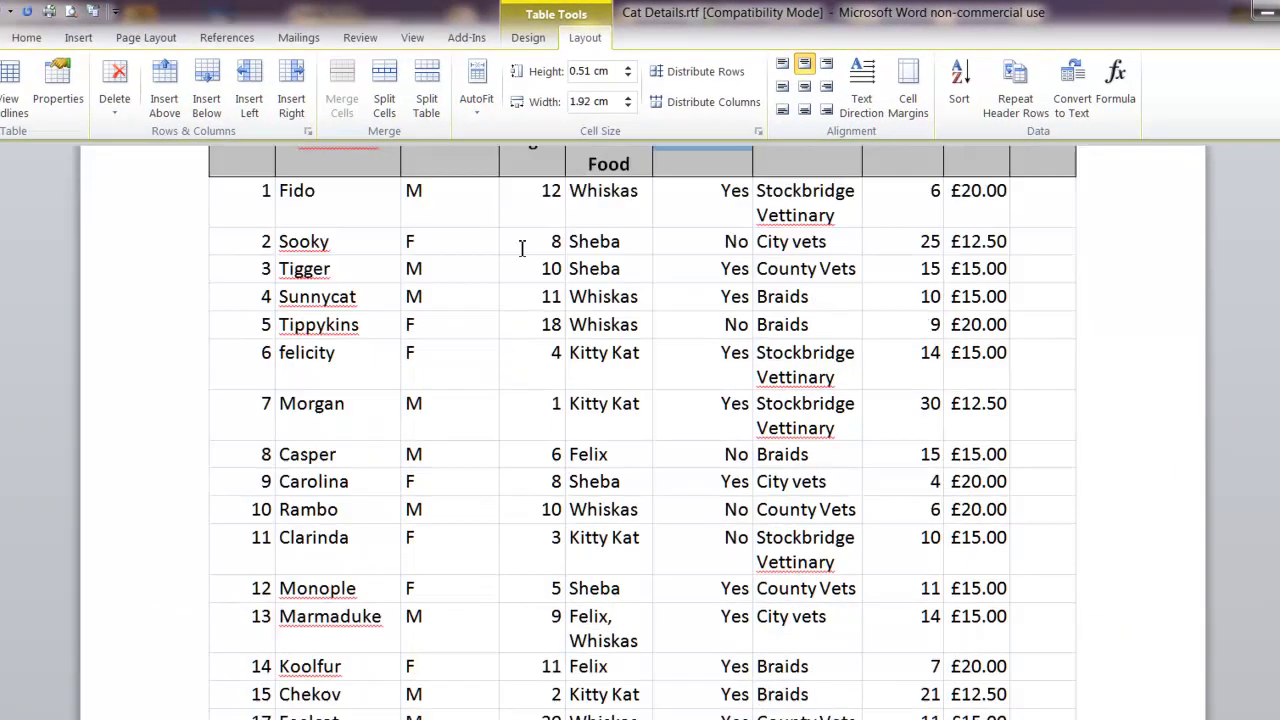
scroll(520, 247, "up", 5)
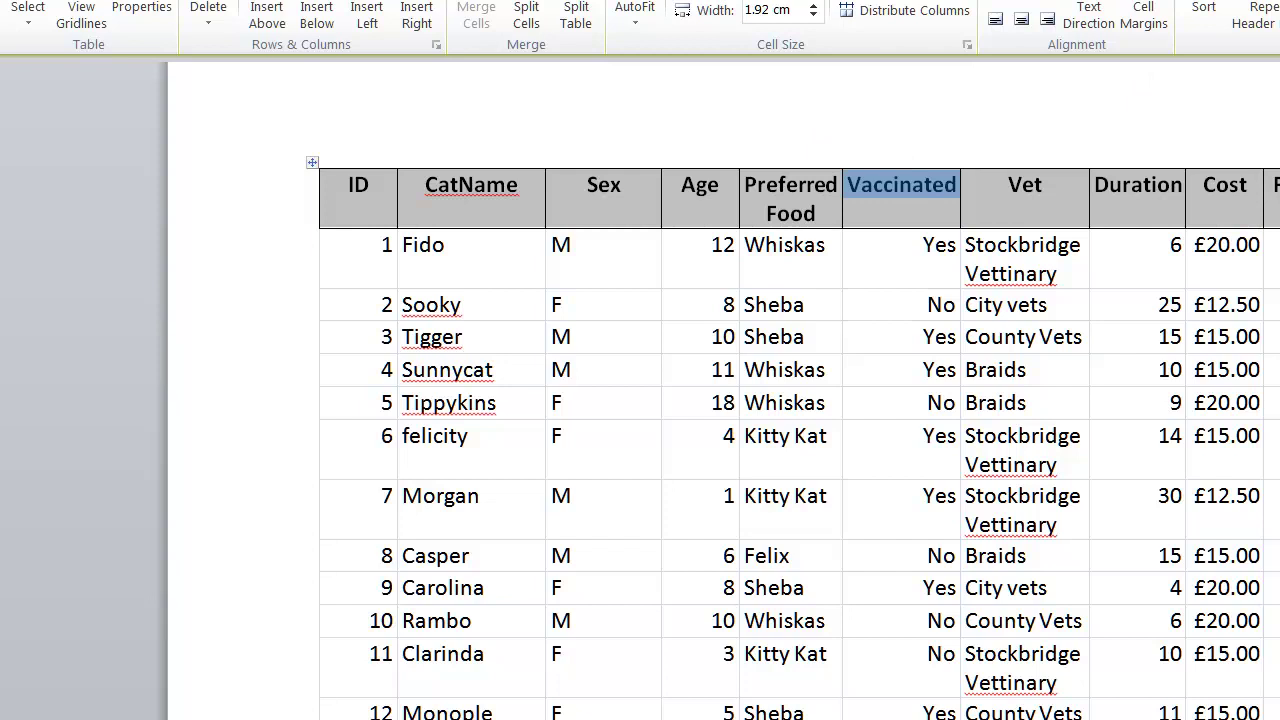
left_click(1273, 163)
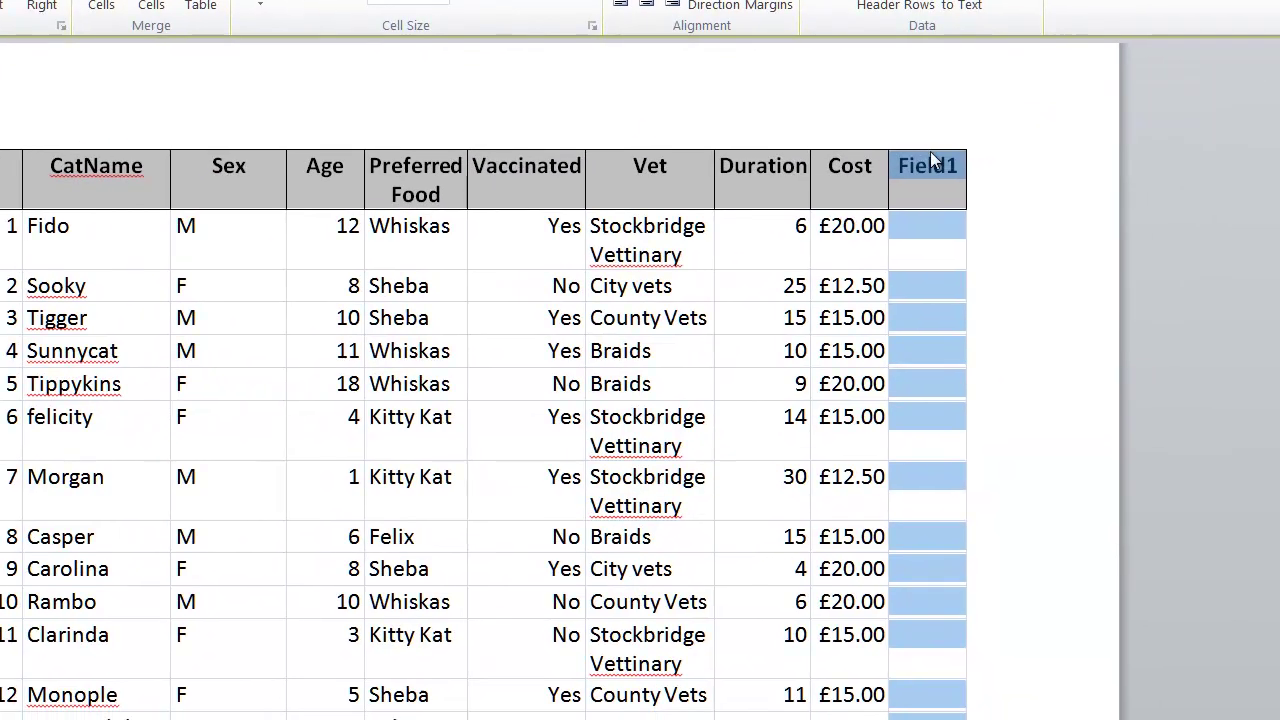
right_click(931, 155)
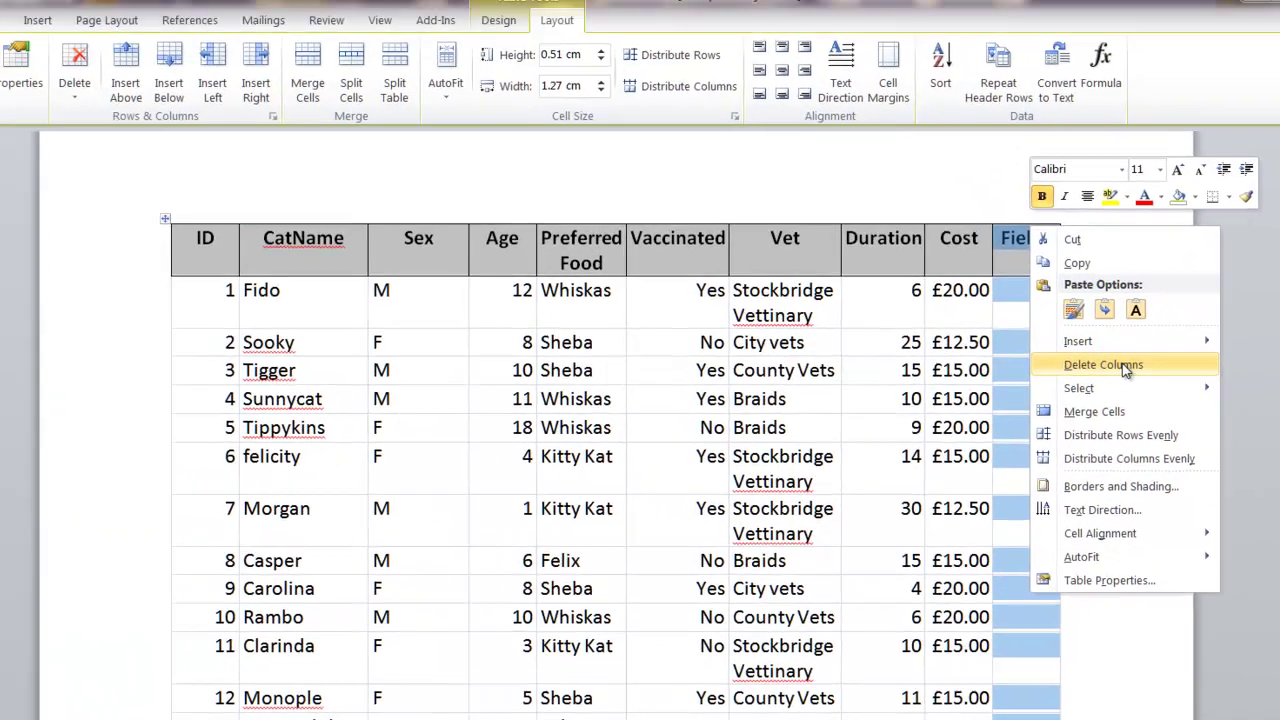
left_click(1037, 311)
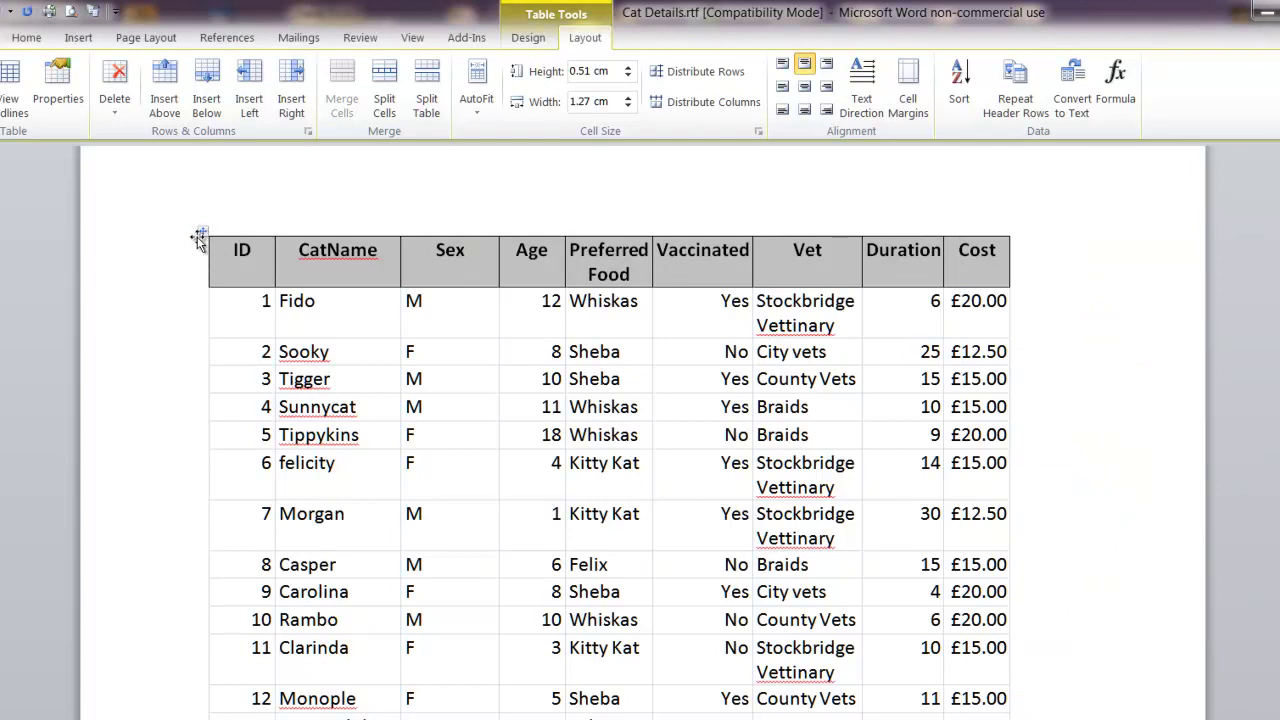
- Select the entire table, refit its remaining columns to the page width with AutoFit Window, and check all its rows
left_click(205, 235)
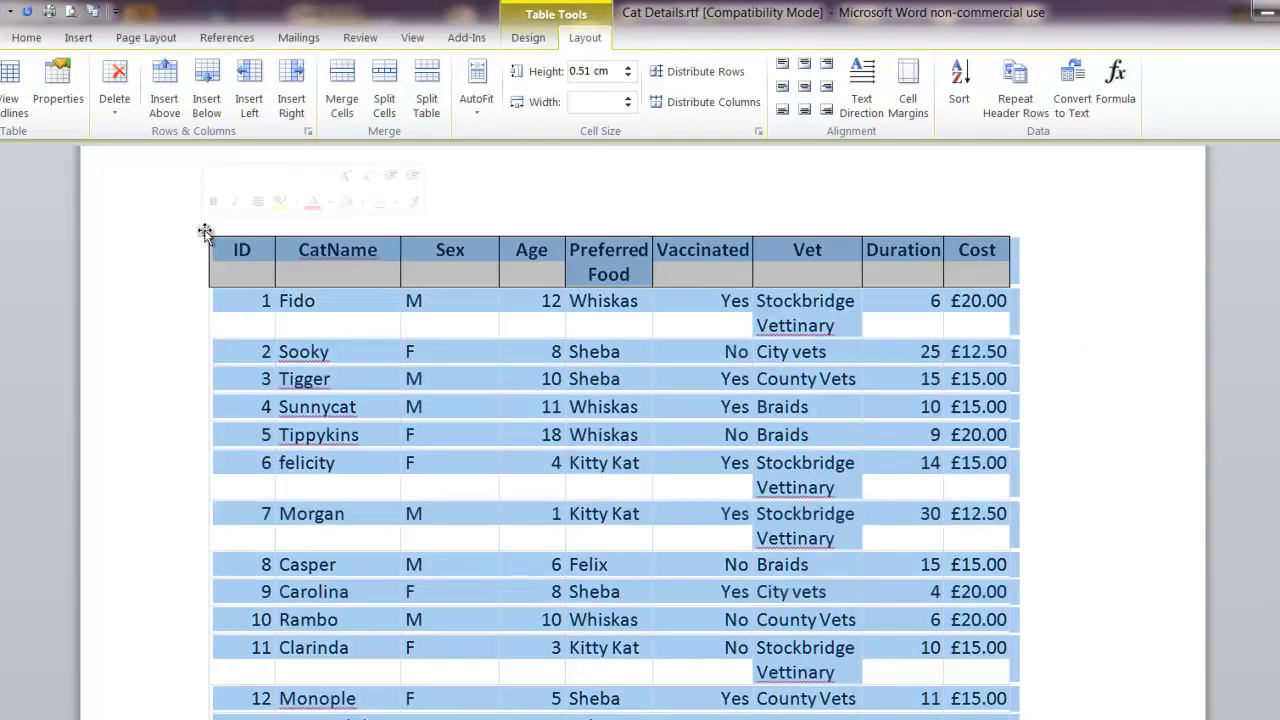
left_click(477, 100)
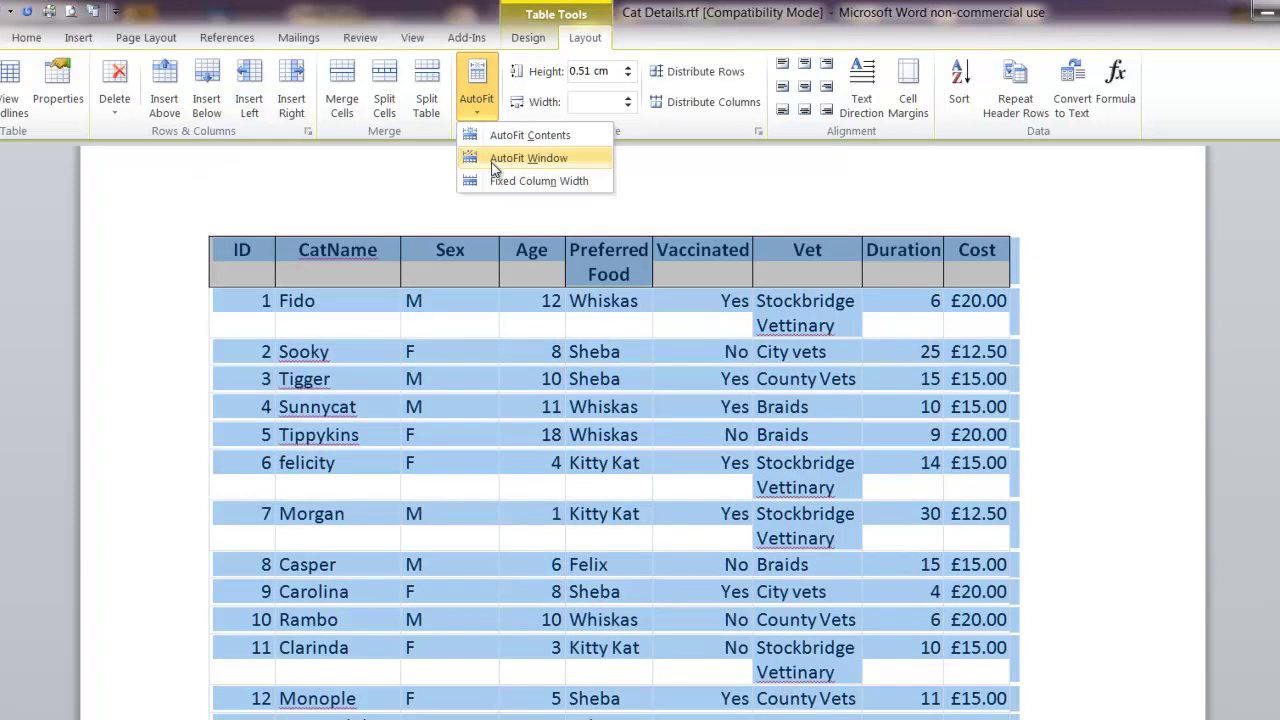
left_click(528, 158)
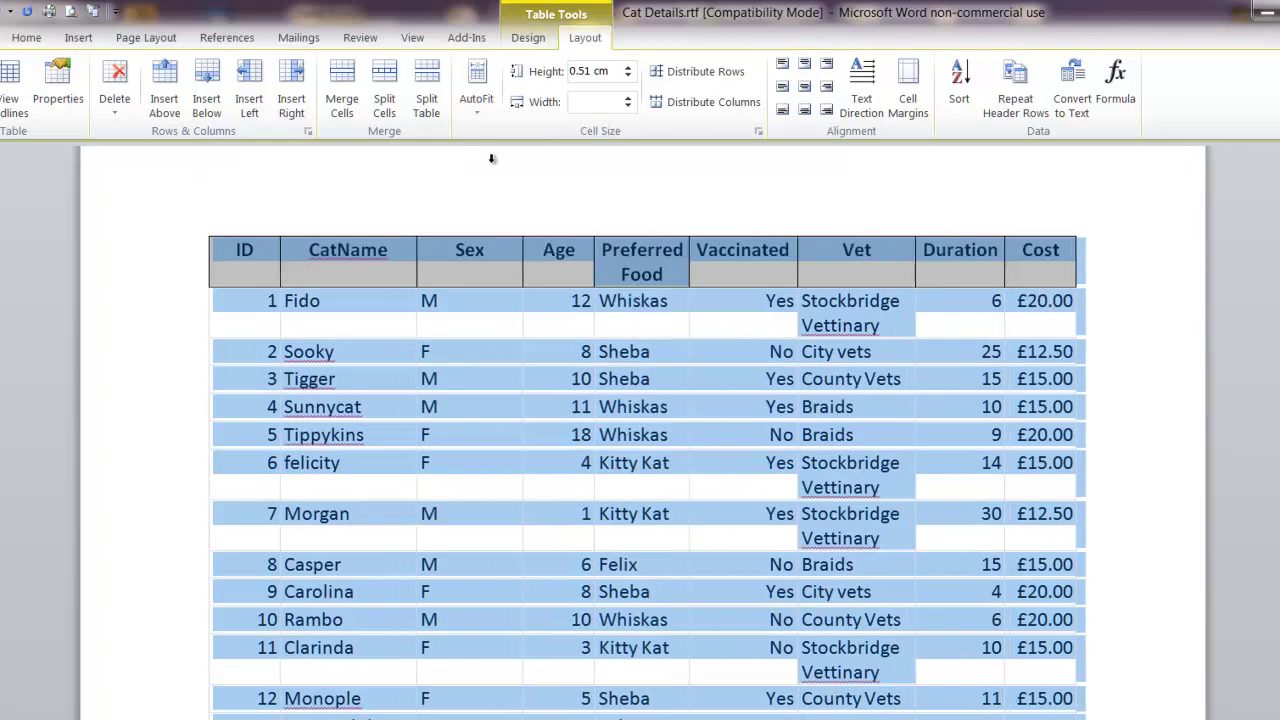
left_click(1174, 425)
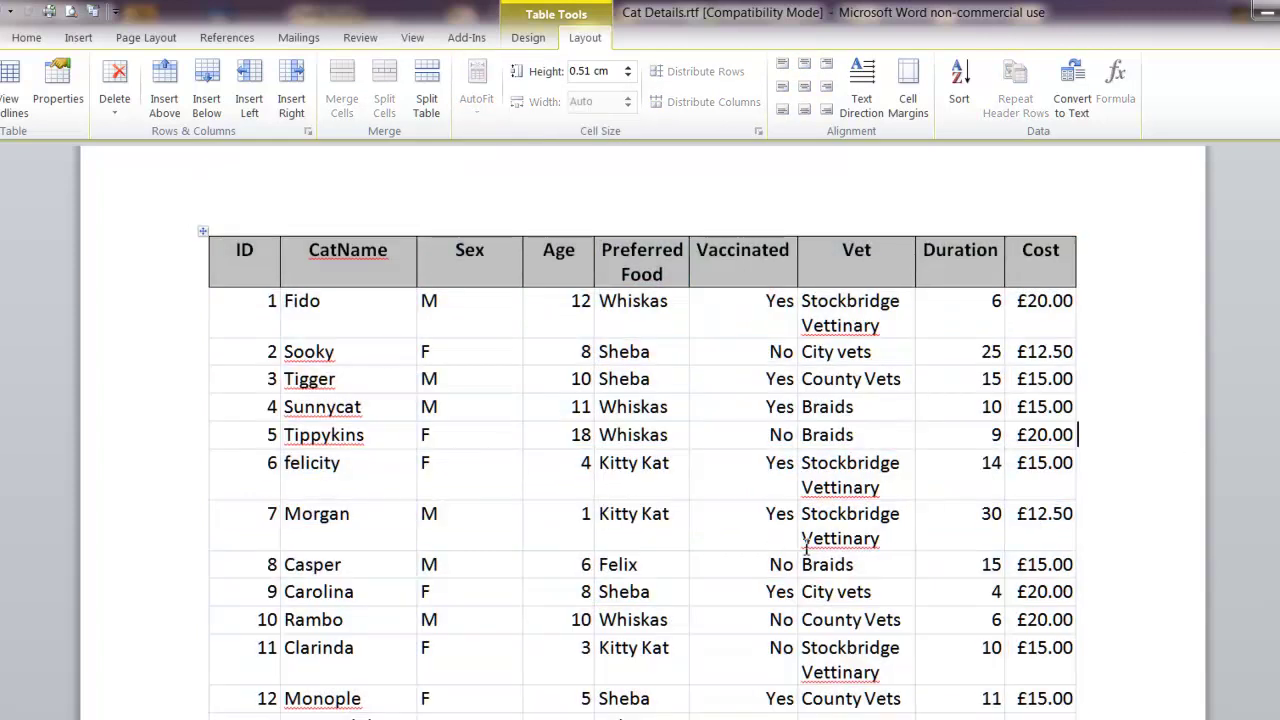
scroll(694, 528, "down", 5)
scroll(608, 491, "up", 4)
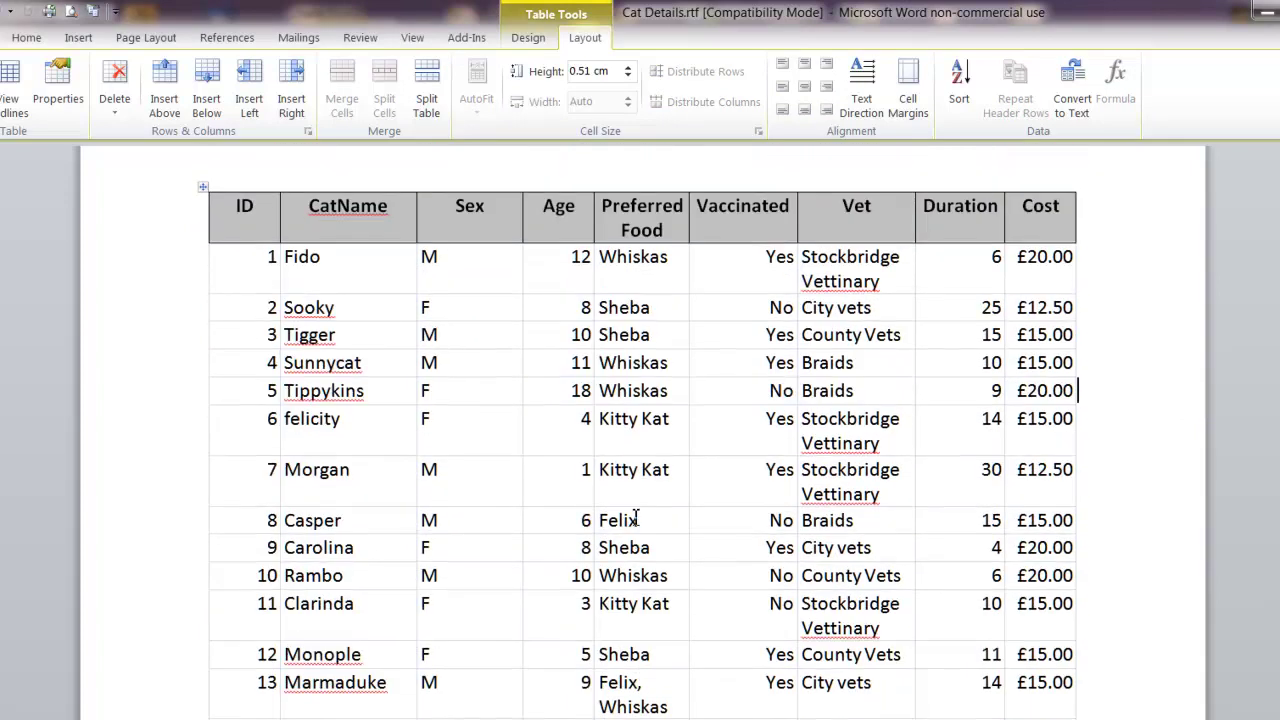
scroll(905, 674, "down", 5)
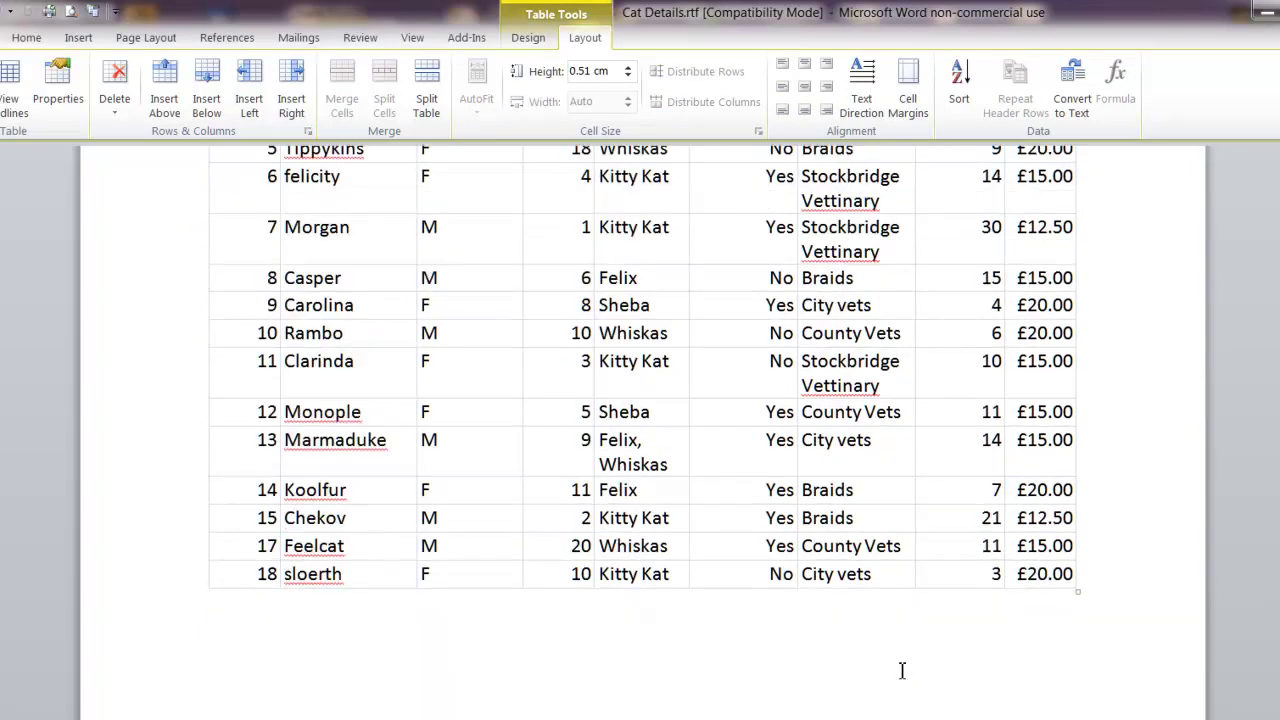
scroll(898, 672, "up", 7)
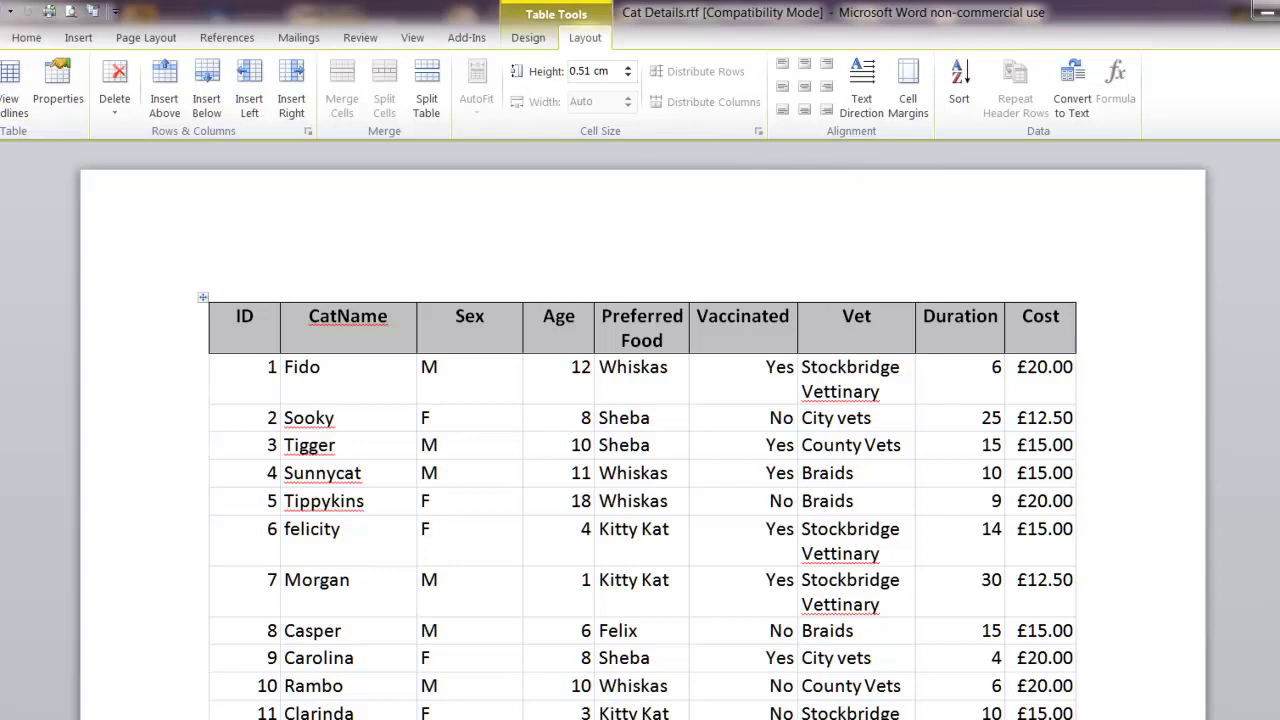
- Save the document under the name Cat Details as a Word Document (*.docx), accepting the conversion to the new file format
left_click(0, 37)
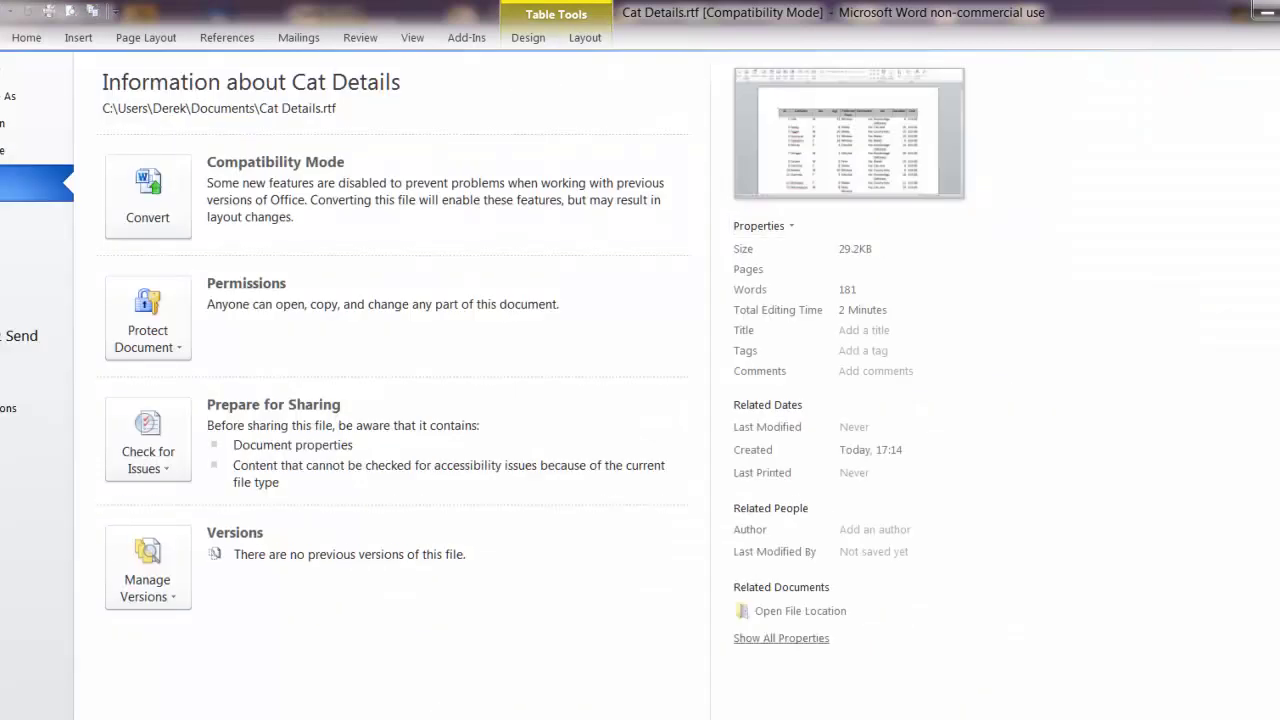
left_click(3, 106)
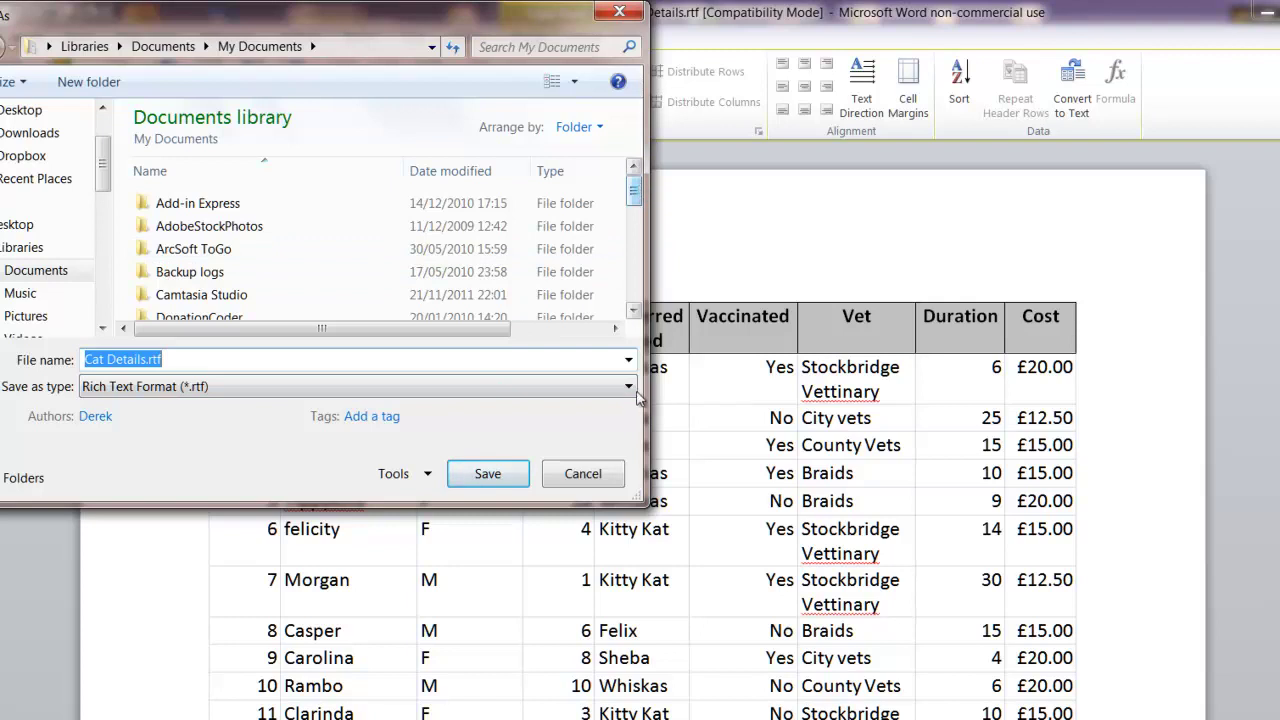
left_click(628, 360)
left_click(628, 362)
left_click(629, 389)
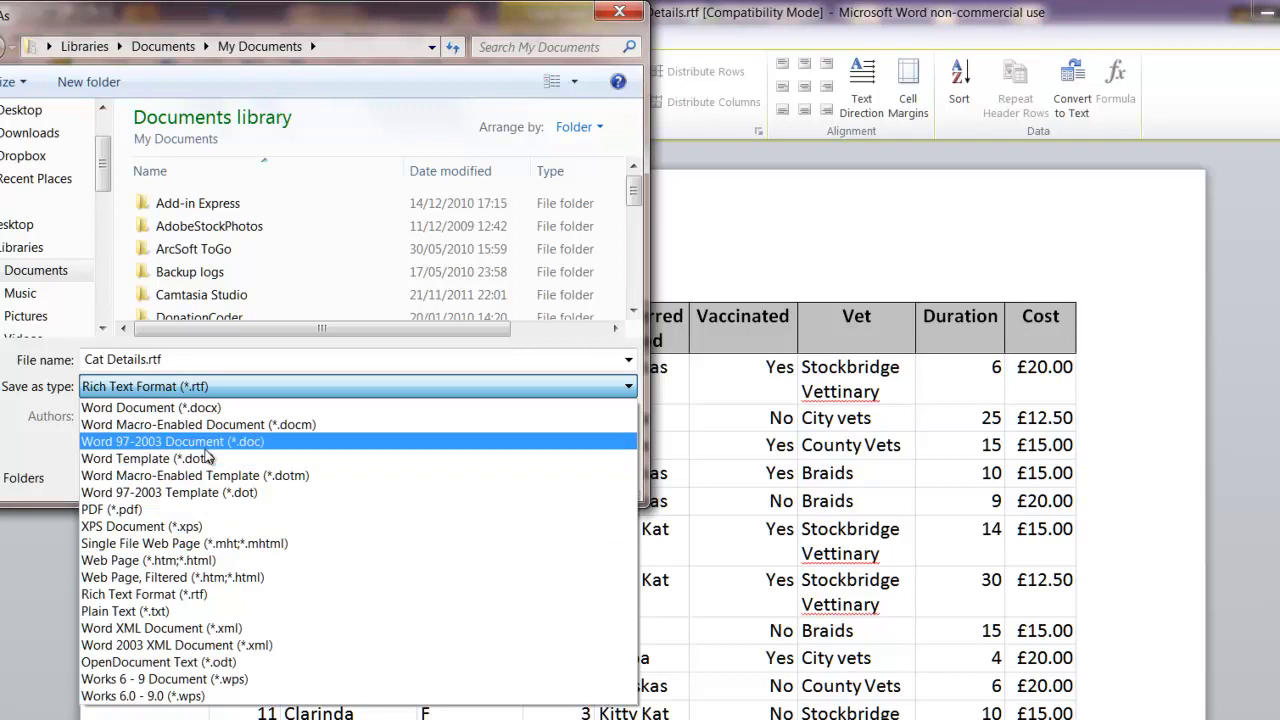
left_click(204, 409)
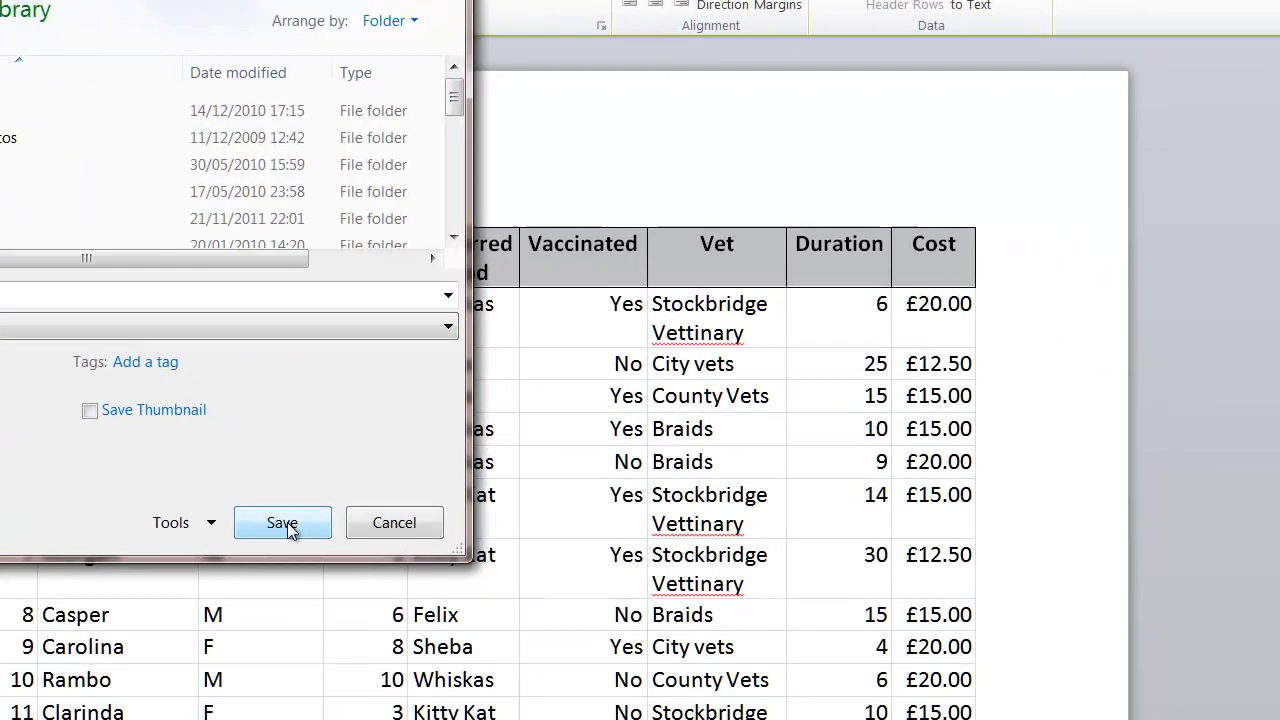
left_click(490, 555)
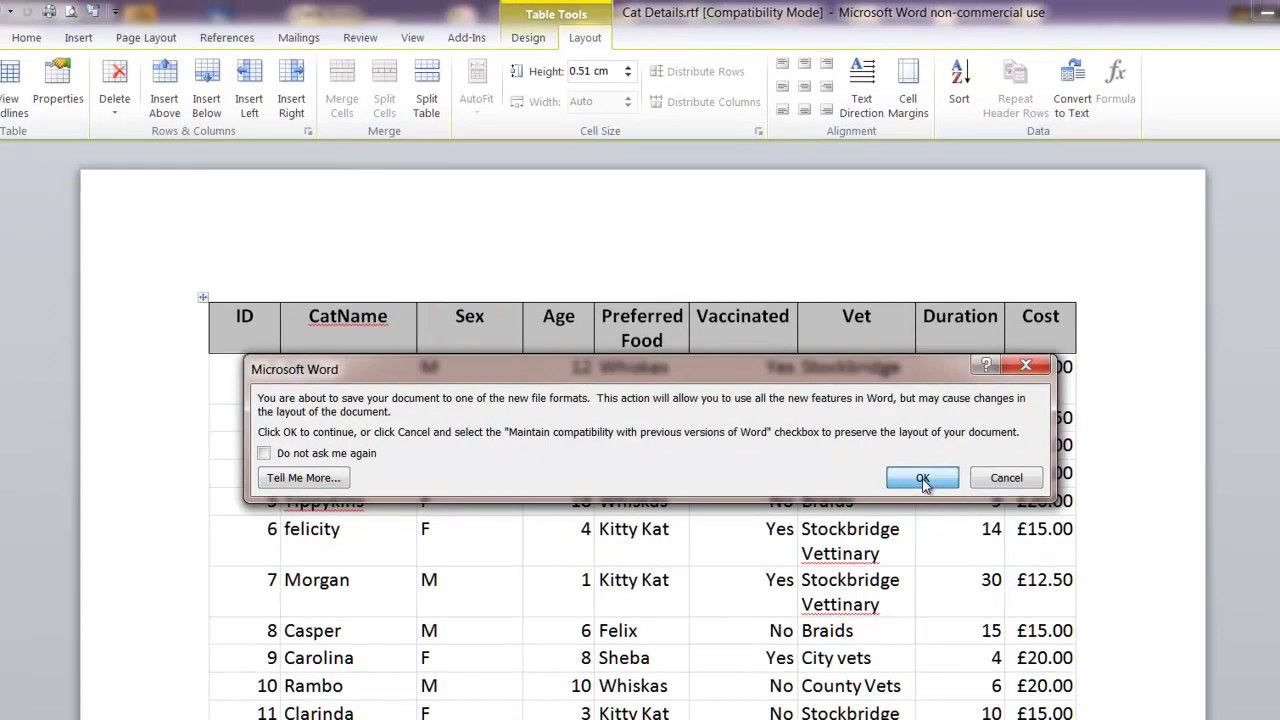
left_click(858, 456)
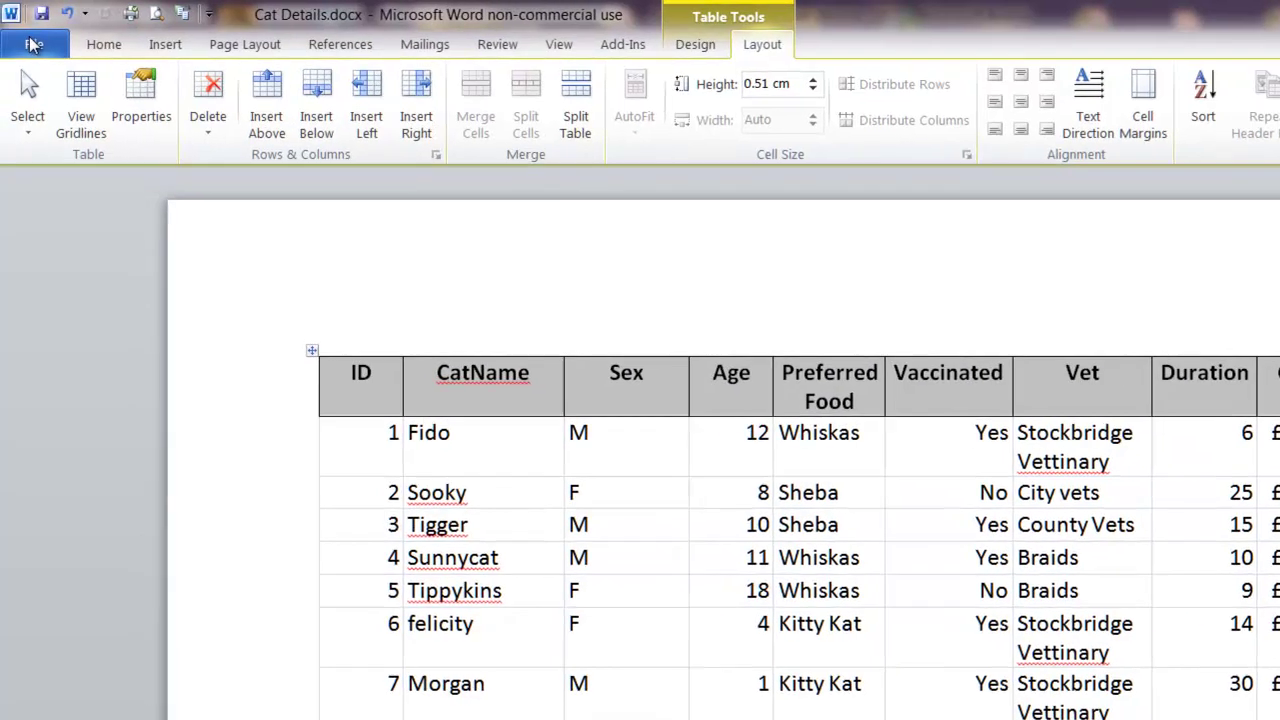
- Create a new blank Word document
left_click(1, 37)
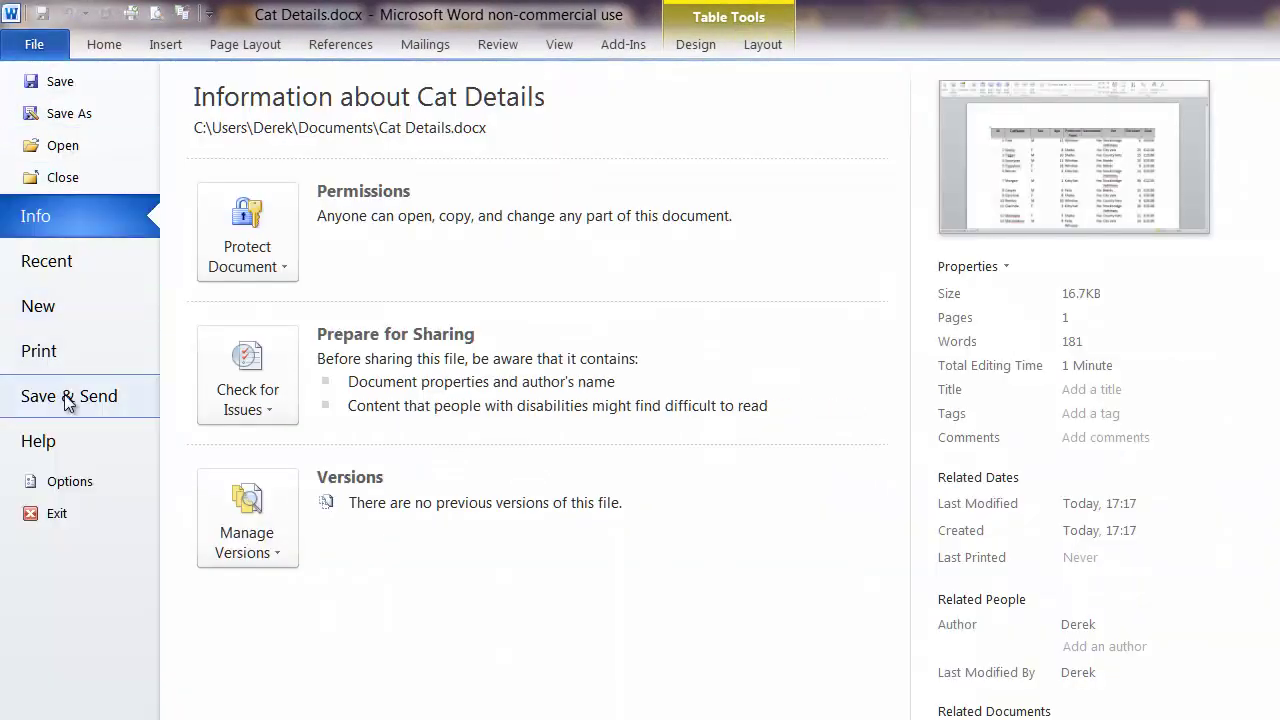
left_click(65, 321)
double_click(239, 227)
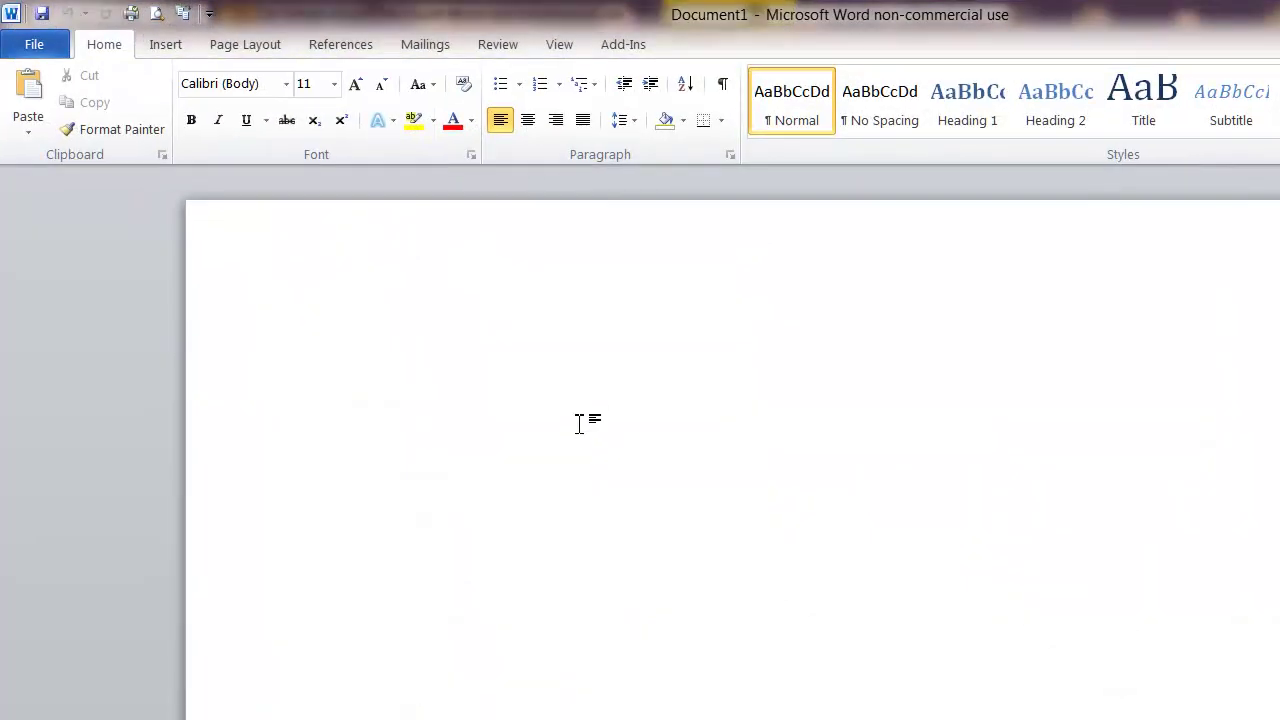
- Fill the blank document with sample paragraphs using the =rand() function, correcting the square brackets to round ones
type("=rand")
key("BackSpace")
type("[]")
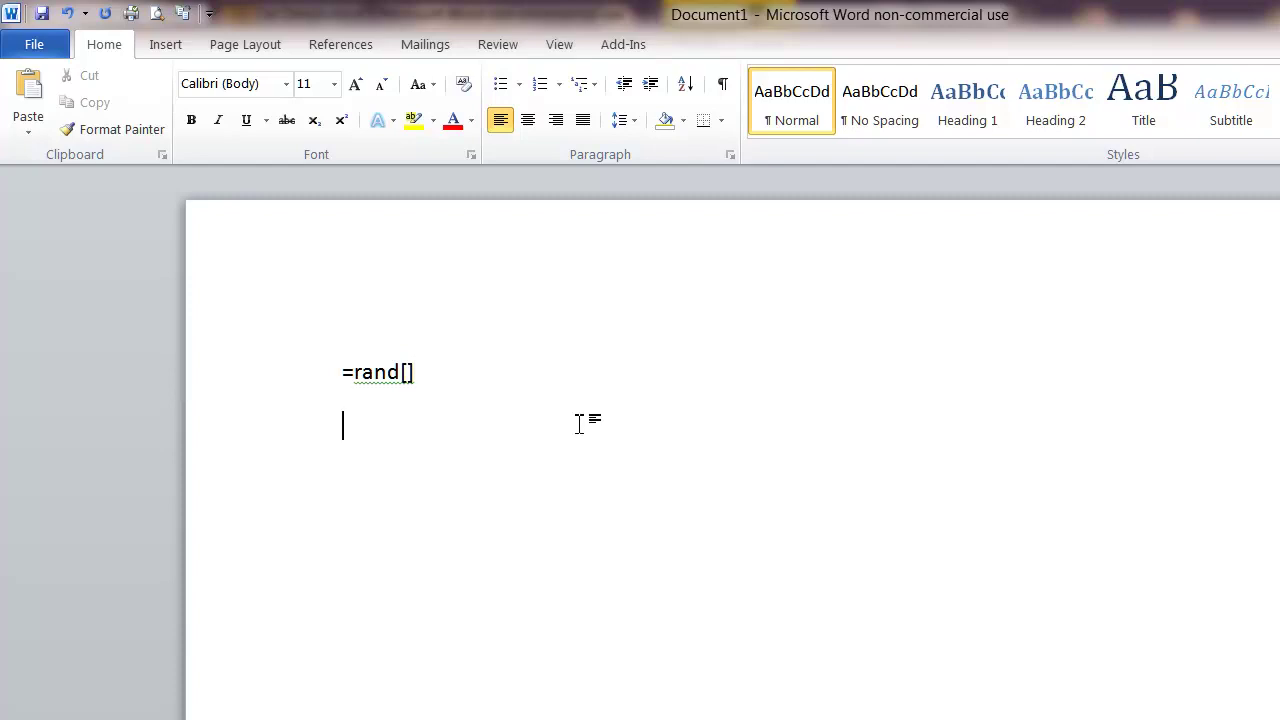
key("Home")
key("Right")
key("Right")
key("Right")
key("Right")
key("Right")
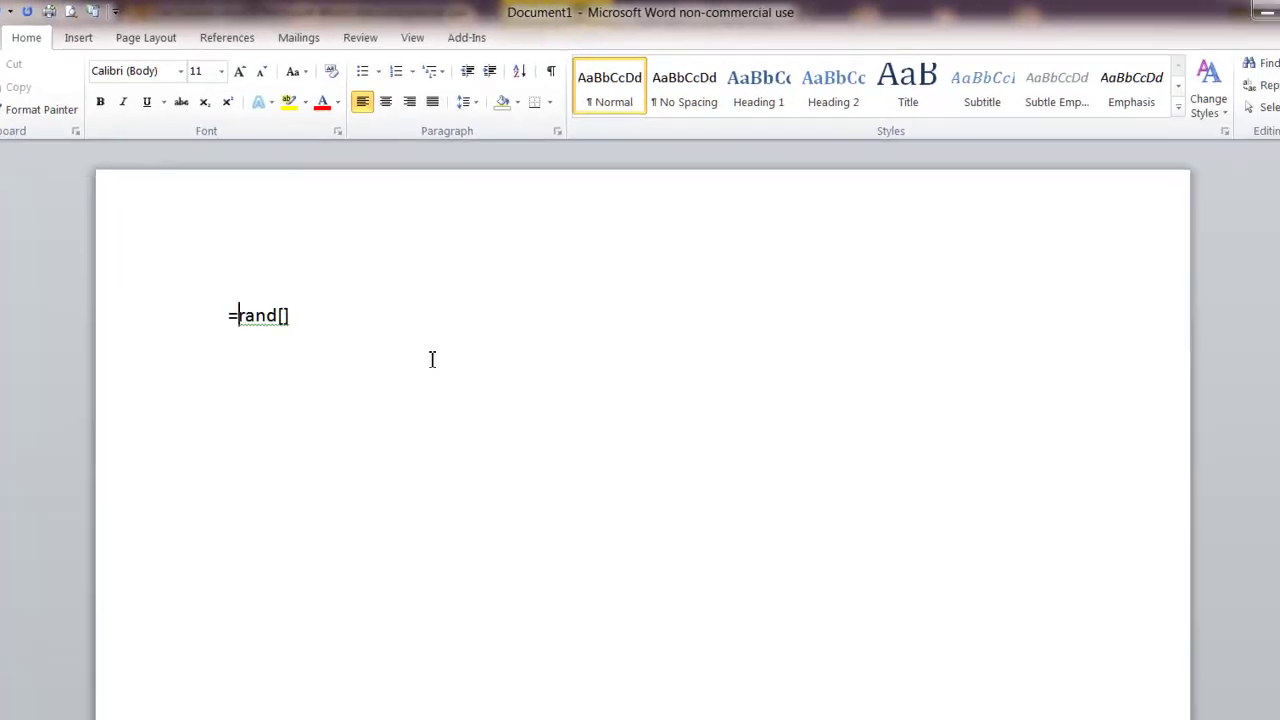
key("Delete")
key("Delete")
type("()")
key("Return")
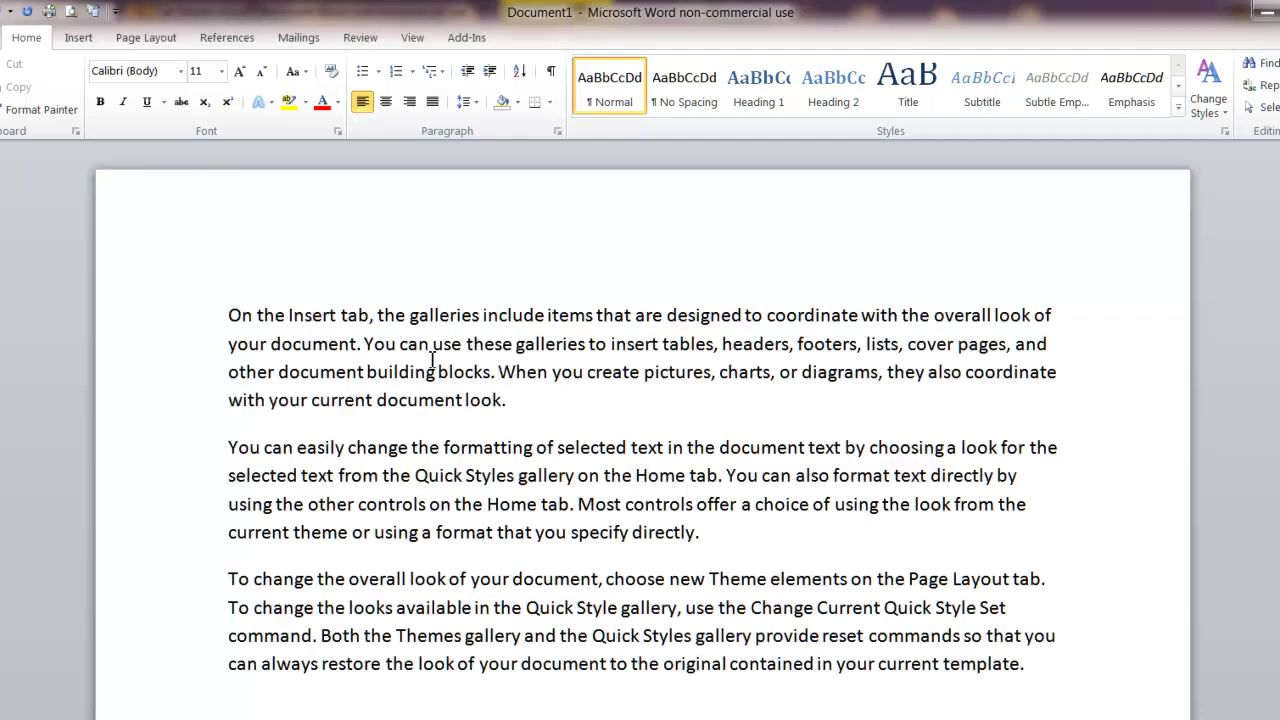
- Delete the middle sample paragraph and leave an empty line between the two remaining paragraphs
scroll(452, 620, "down", 10)
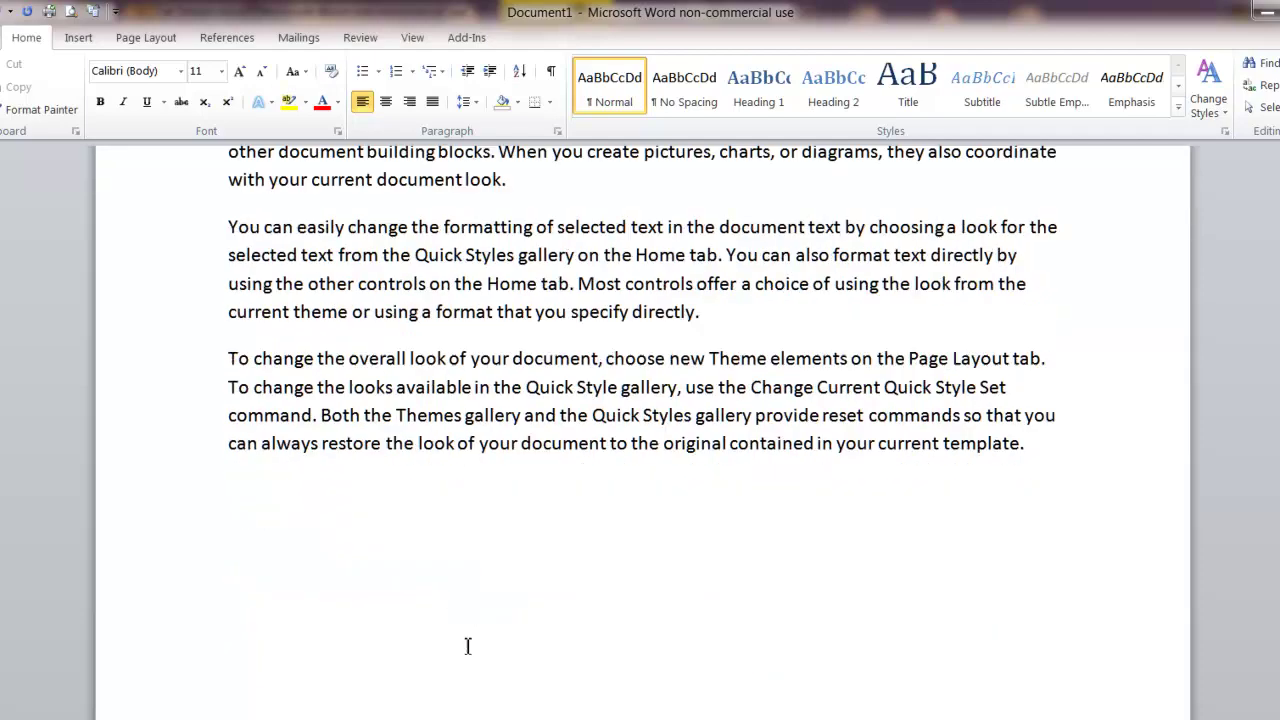
scroll(425, 678, "up", 10)
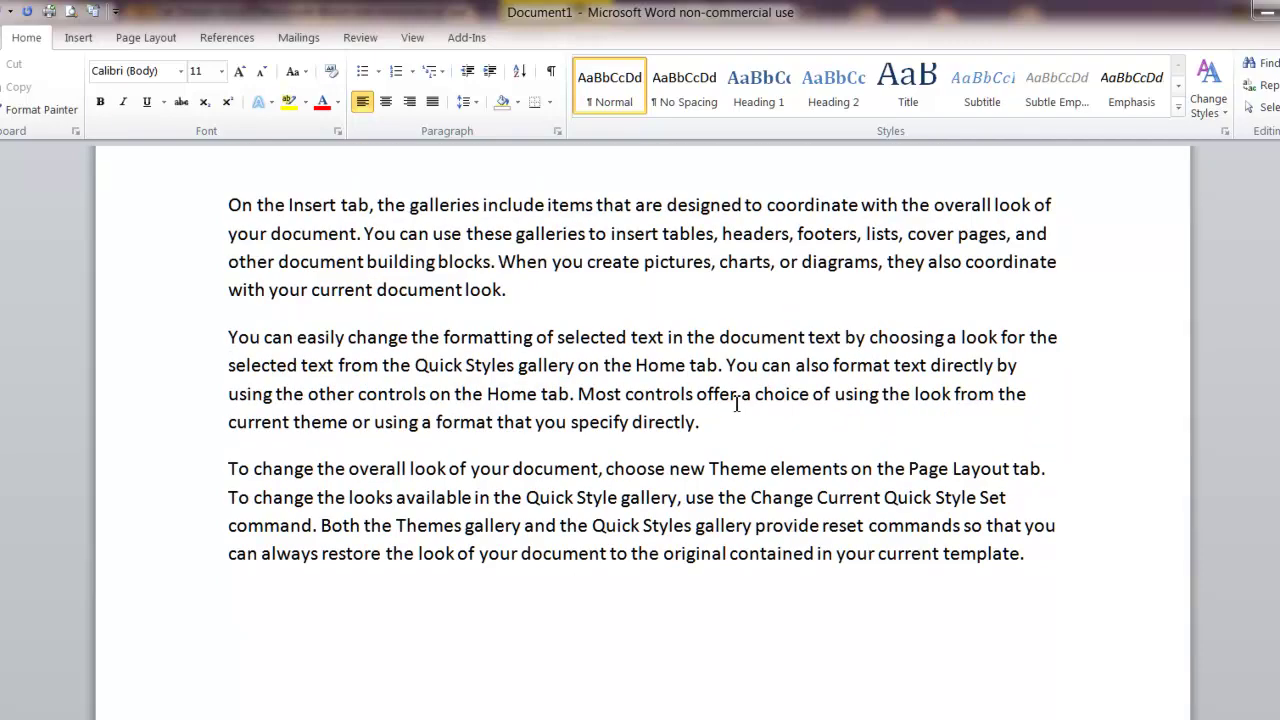
left_click_drag(223, 333, 777, 457)
key("Delete")
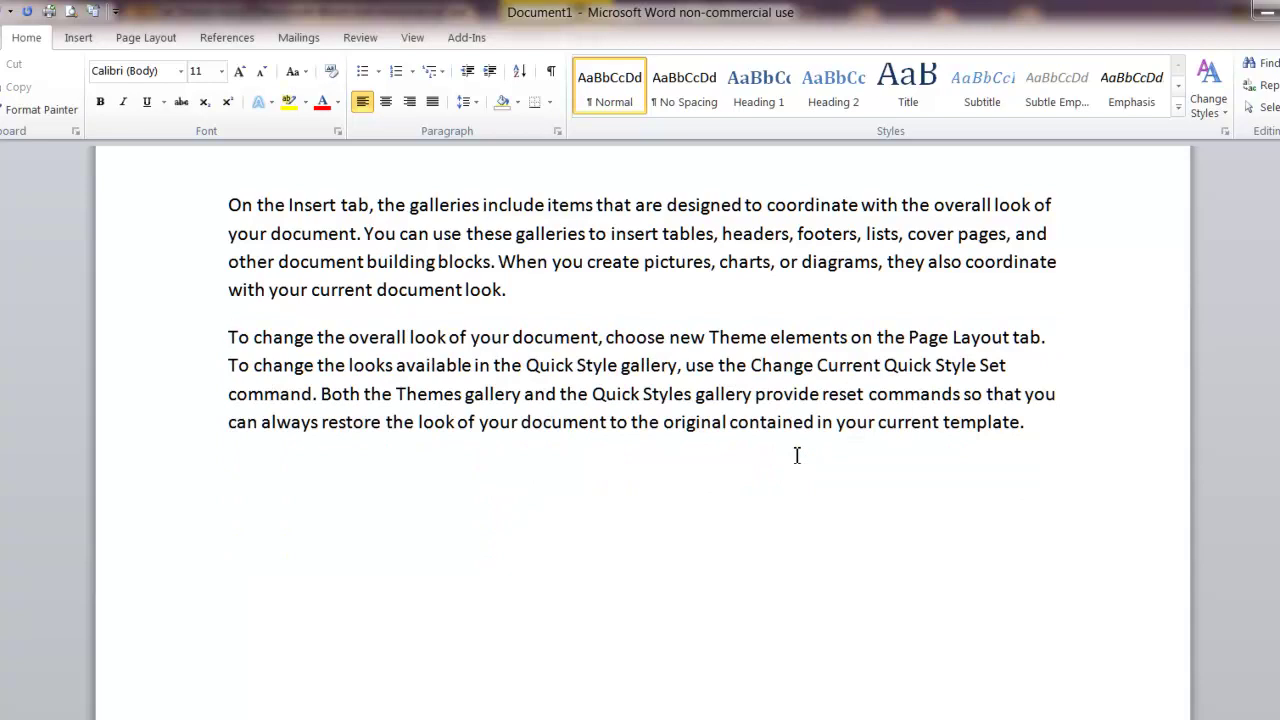
key("Return")
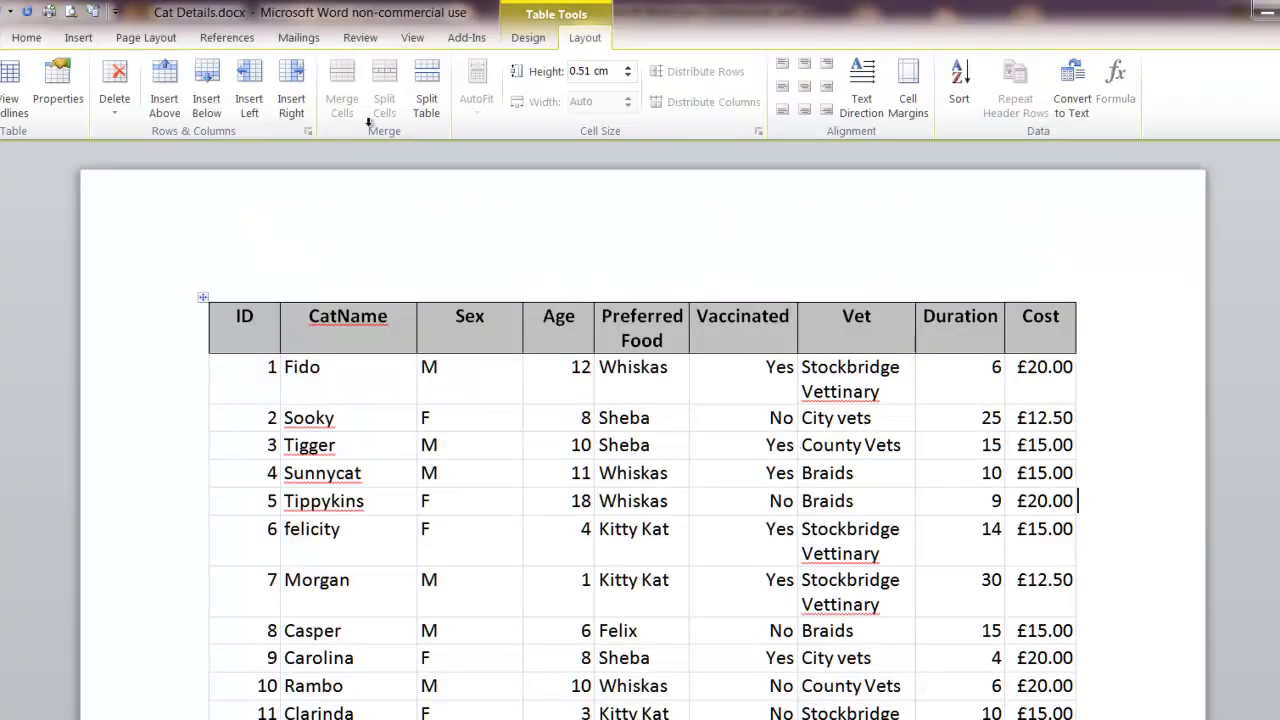
- Copy the whole table from Cat Details.docx, paste it on the empty line between the sample paragraphs in Document1, and review it
left_click(203, 298)
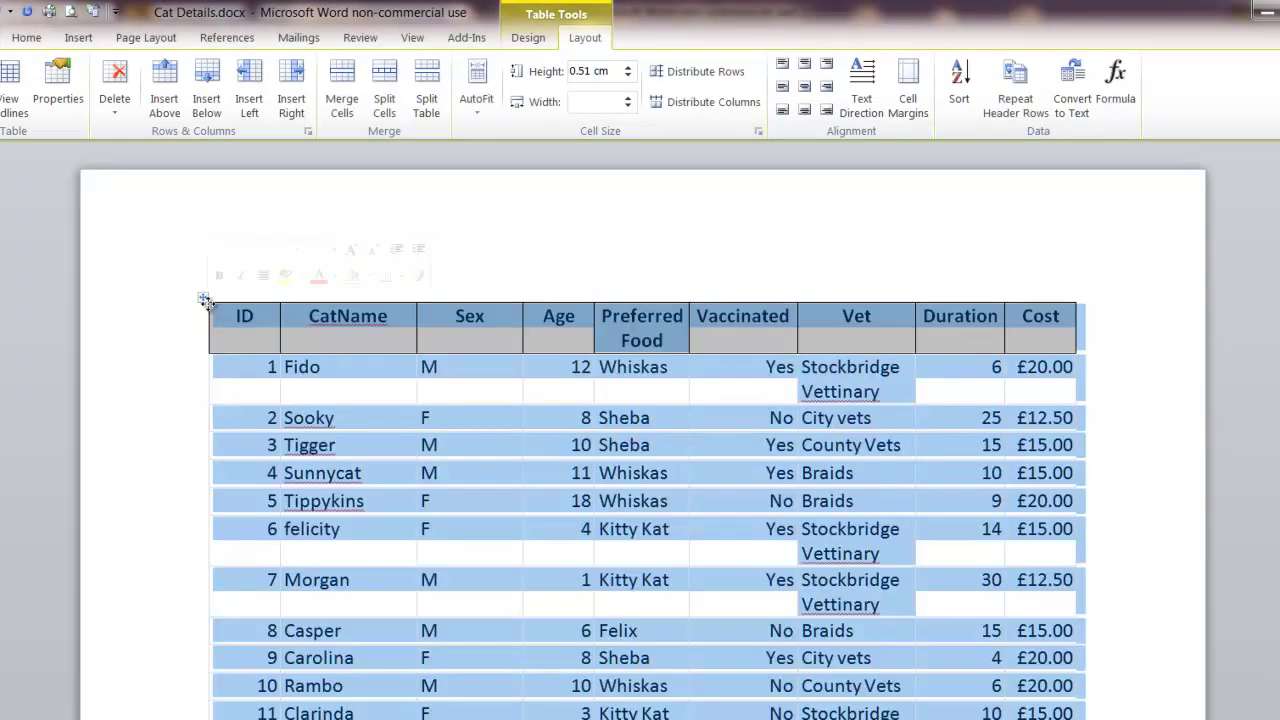
right_click(204, 300)
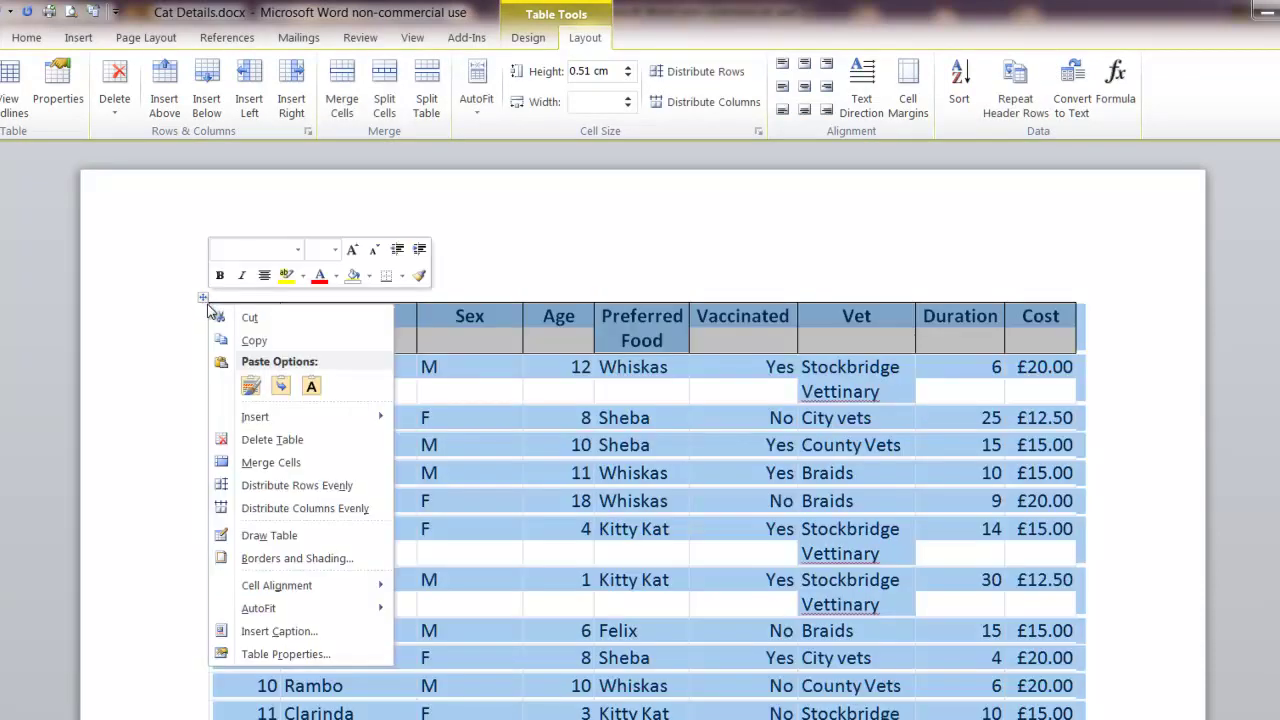
left_click(254, 341)
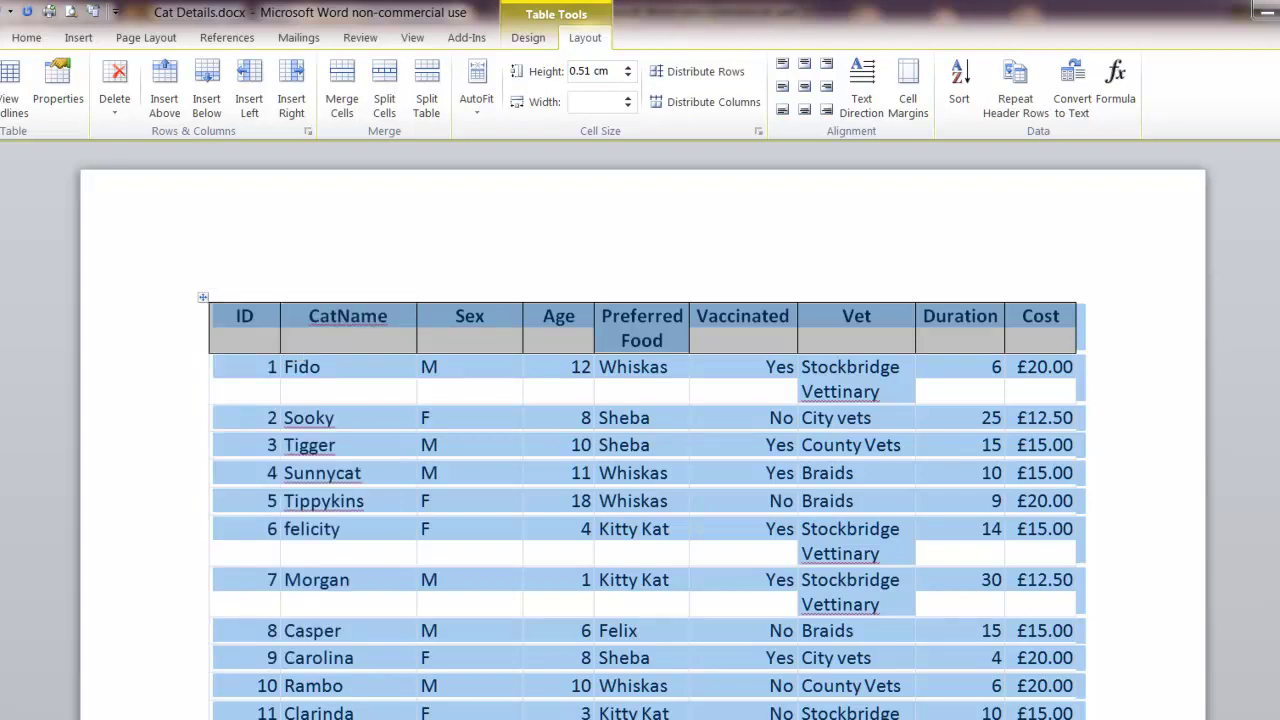
mouse_move(713, 719)
left_click(827, 689)
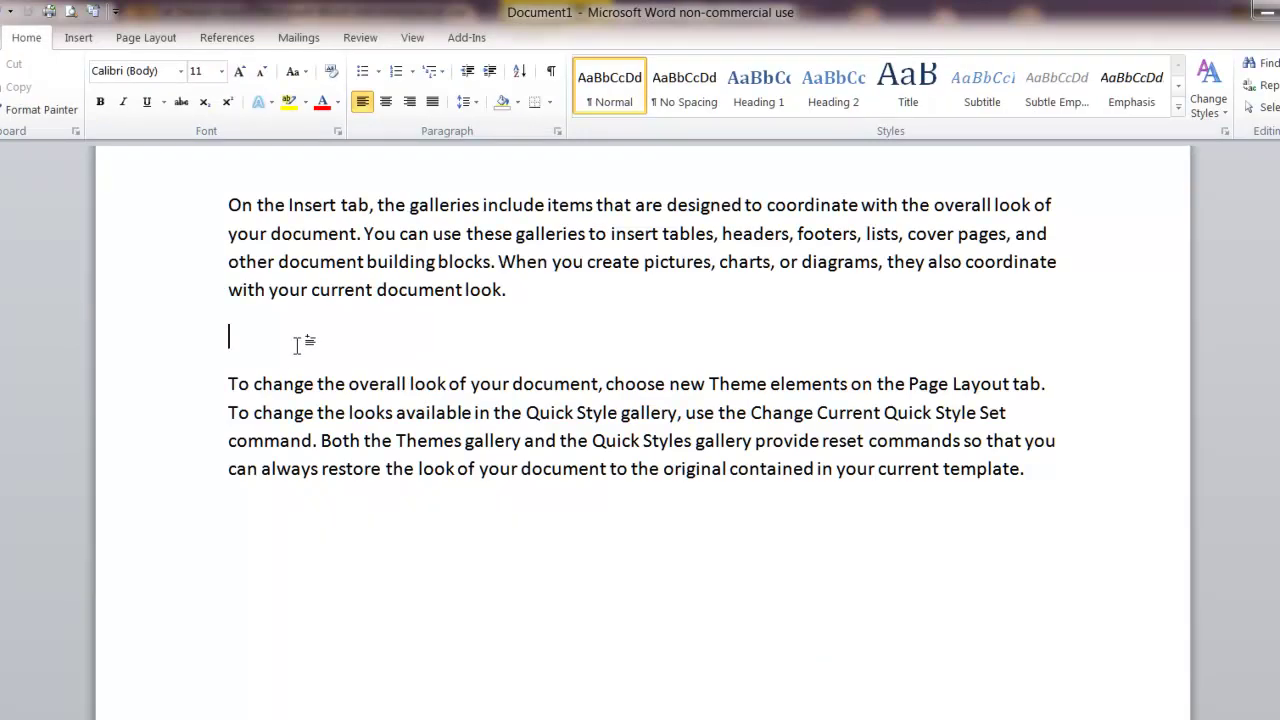
key("ctrl+v")
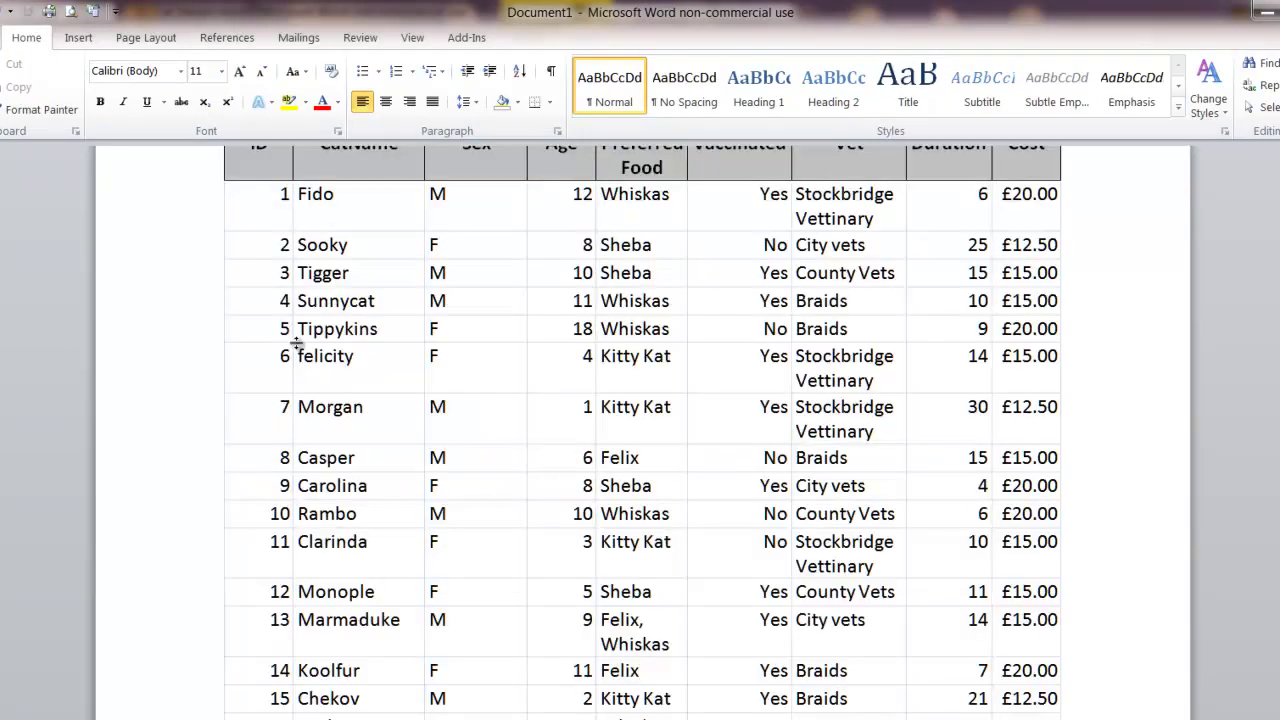
scroll(297, 344, "up", 3)
scroll(305, 348, "down", 10)
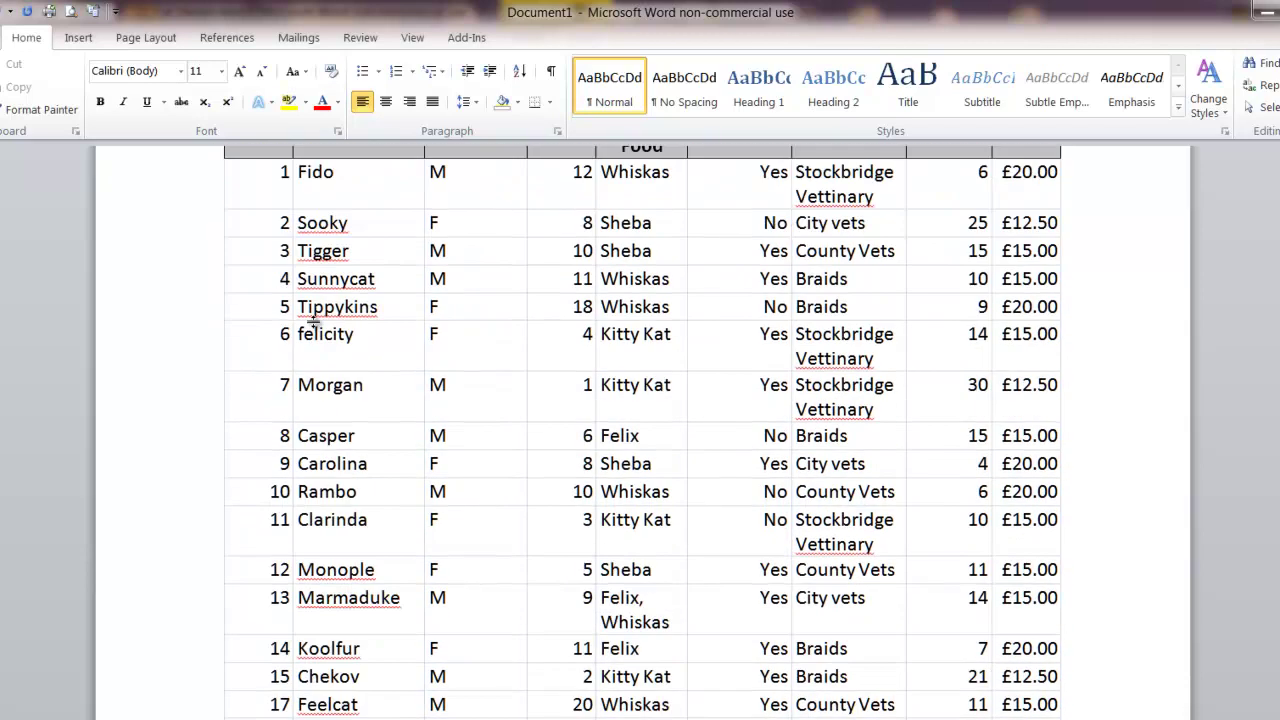
scroll(312, 352, "up", 5)
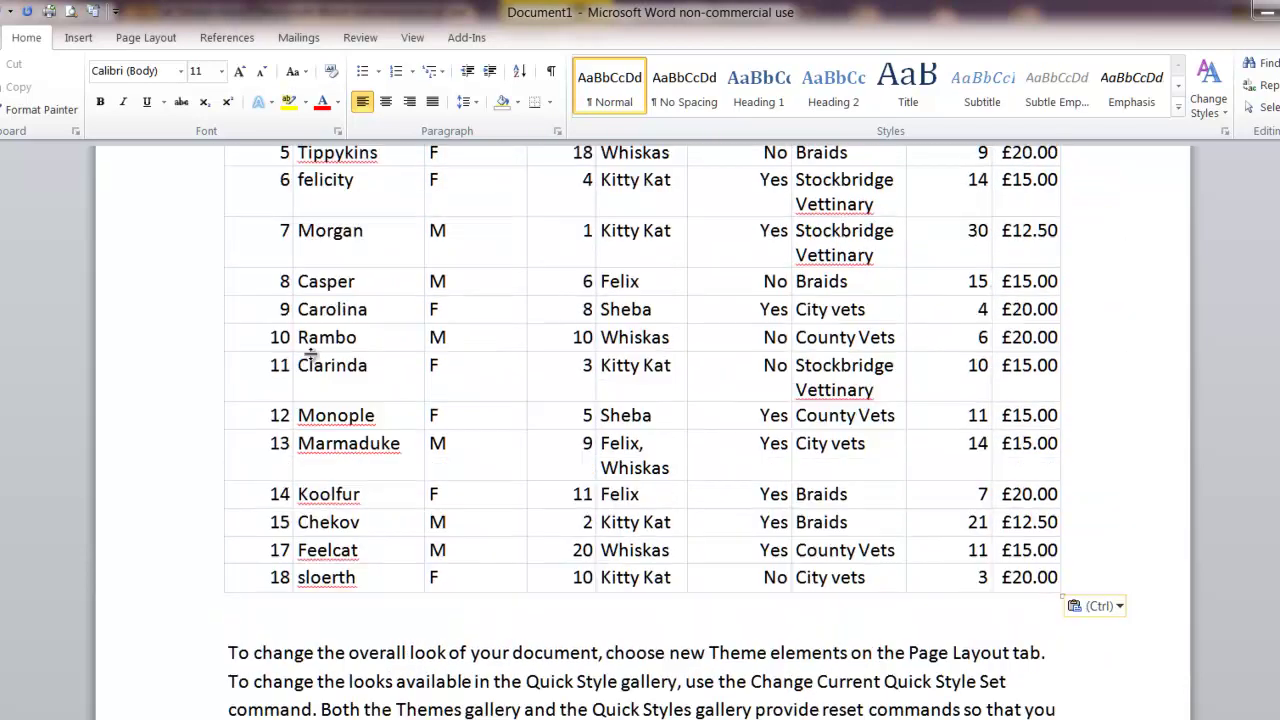
scroll(311, 354, "up", 7)
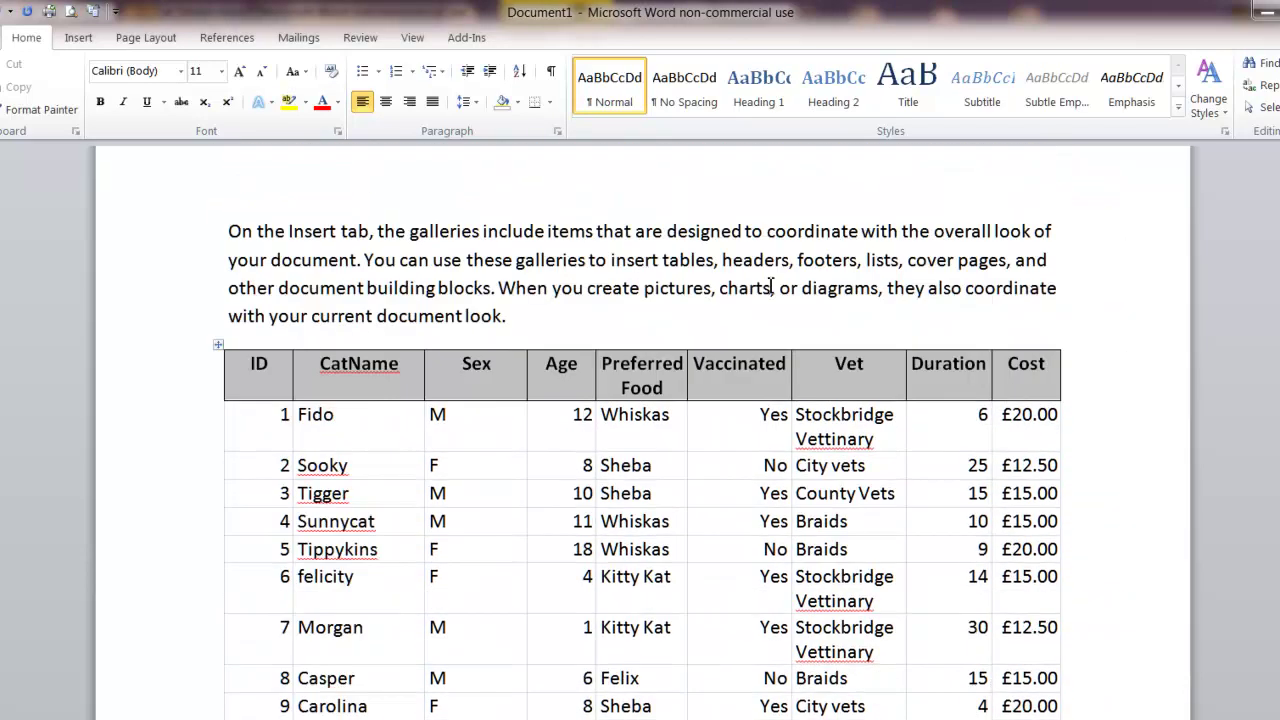